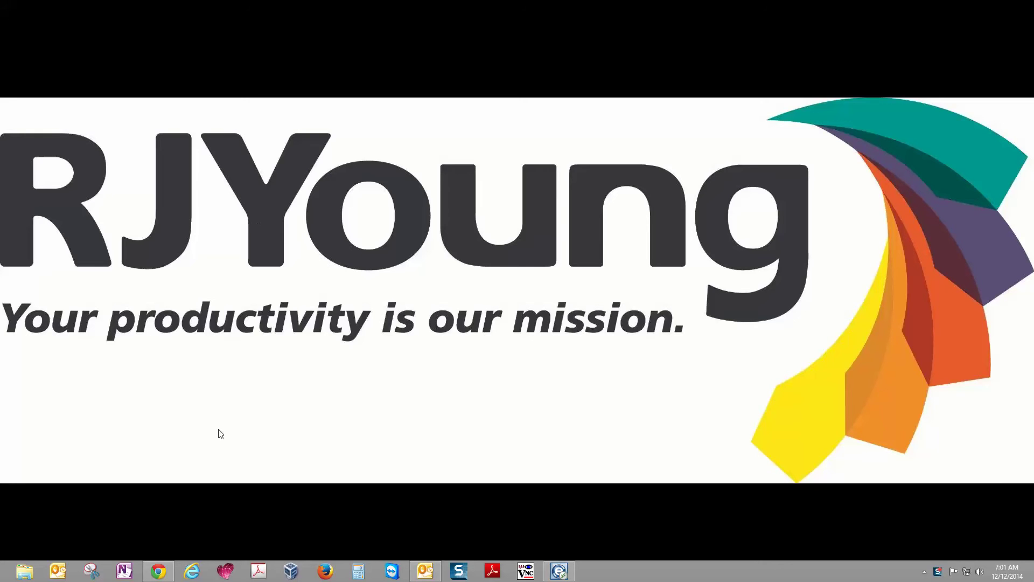
- Restore Chrome and close the three leftover Ricoh download tabs
left_click(158, 571)
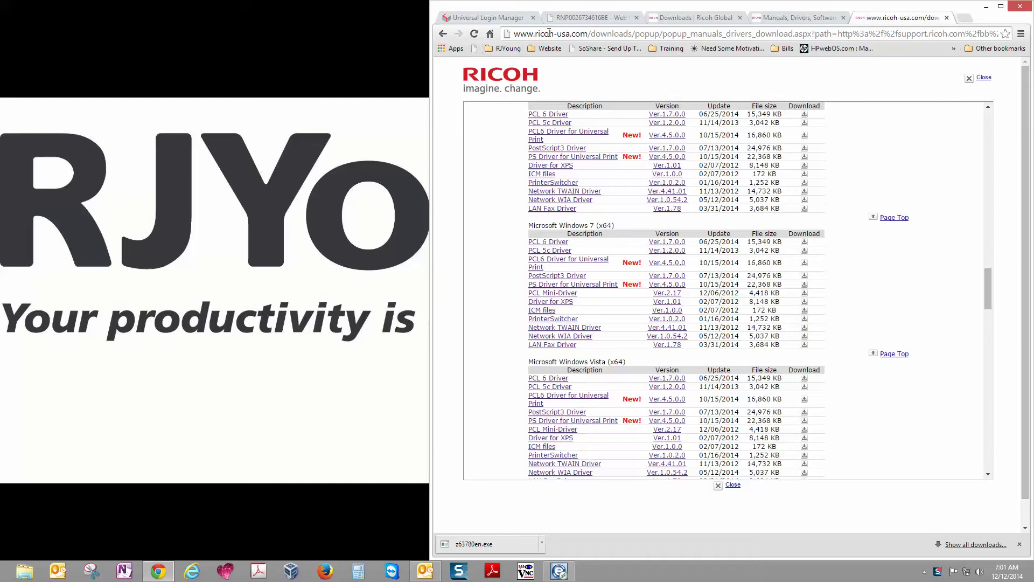
left_click(741, 18)
left_click(740, 18)
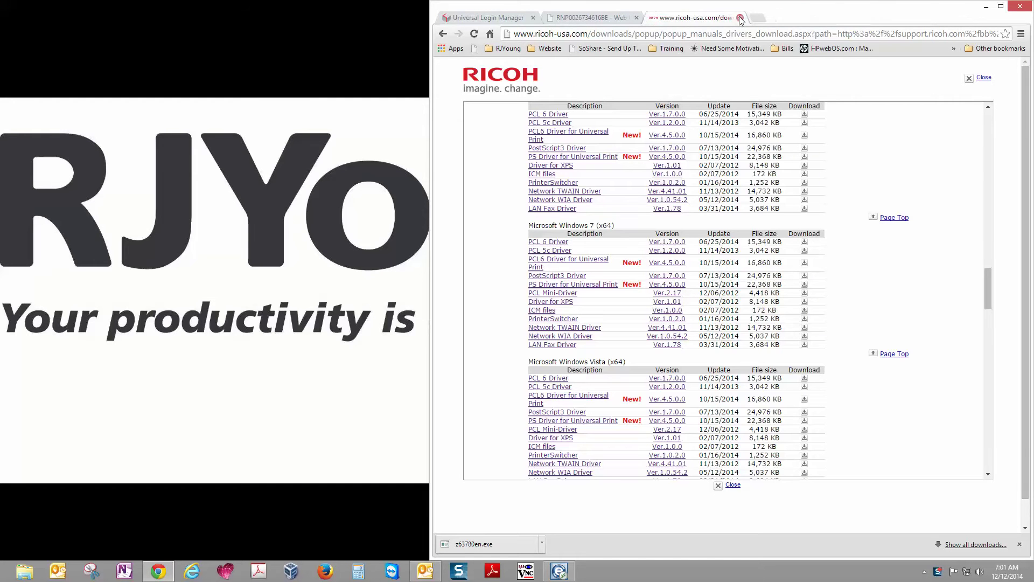
left_click(741, 18)
- Load the Ricoh Global home page at ricoh.com
left_click(621, 34)
type("ricoh")
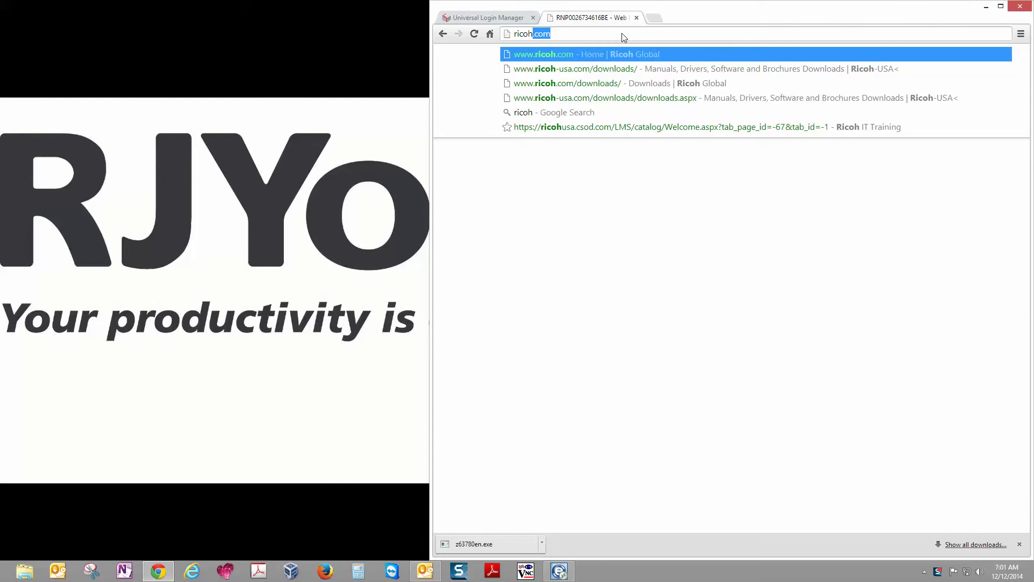
key("Return")
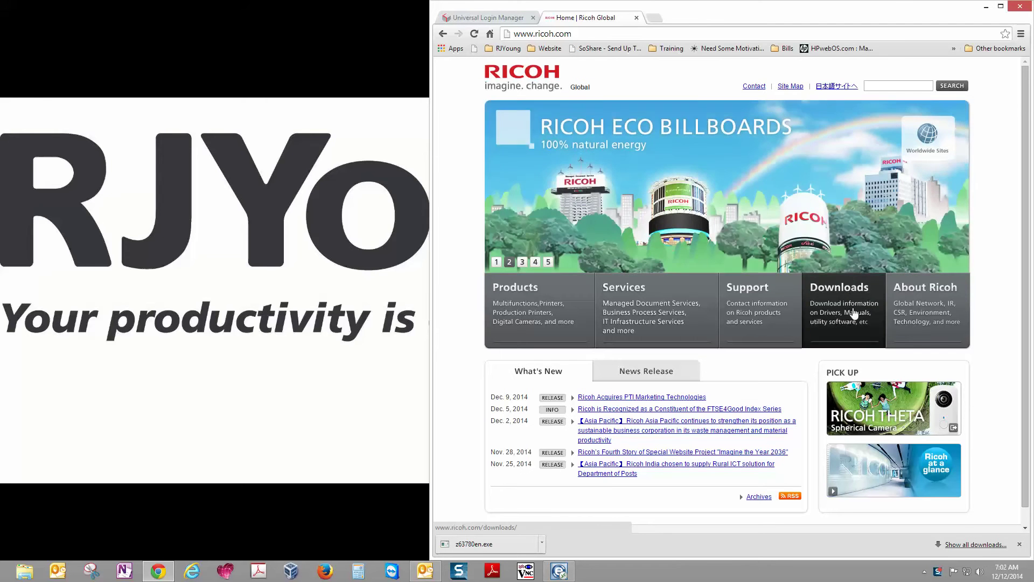
- Open Ricoh's Americas office equipment downloads and exclude brochures and manuals
left_click(826, 305)
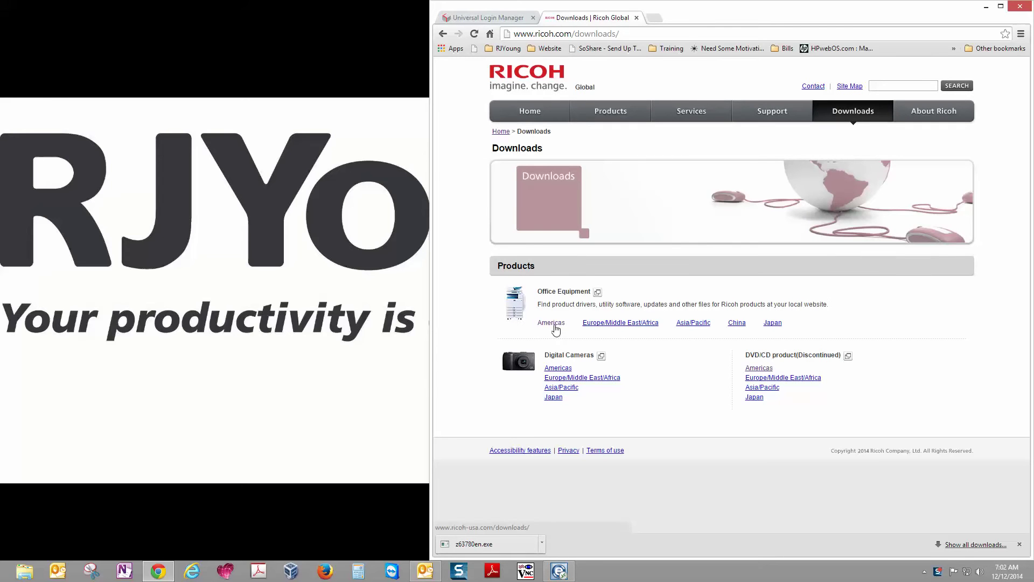
left_click(552, 323)
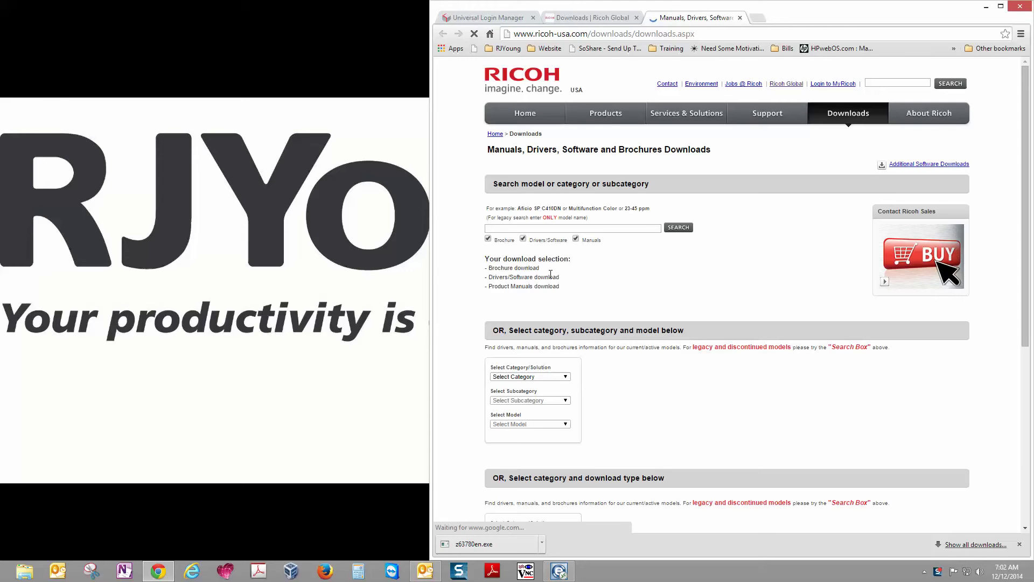
left_click(488, 240)
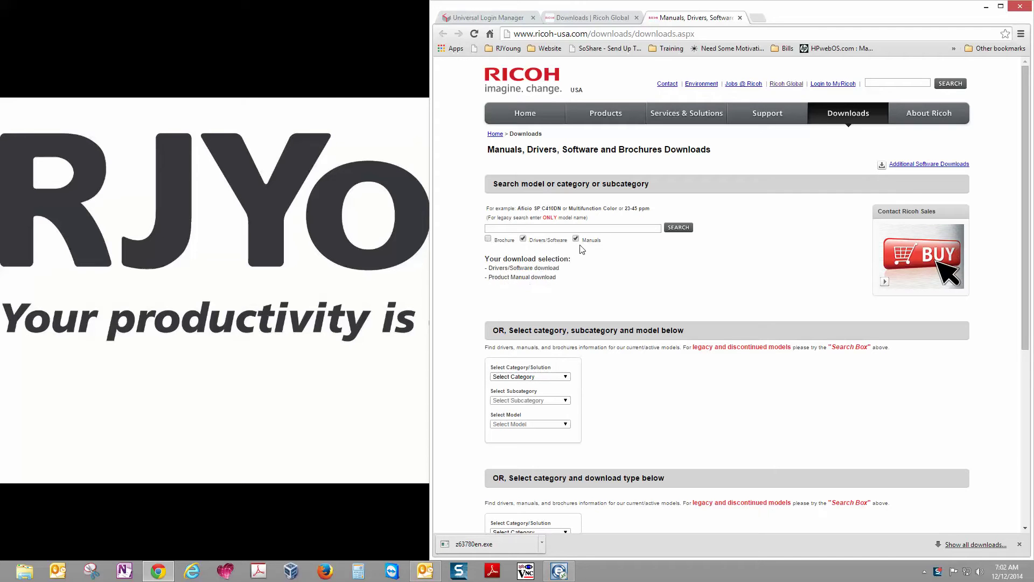
left_click(576, 239)
- Search the downloads for model 4502 and view the driver results
left_click(554, 229)
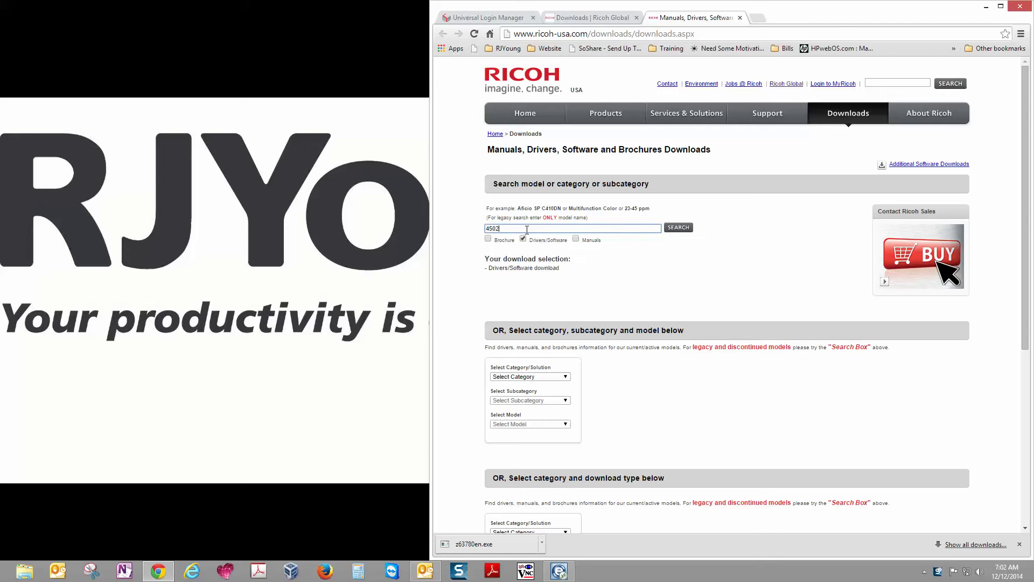
left_click(679, 228)
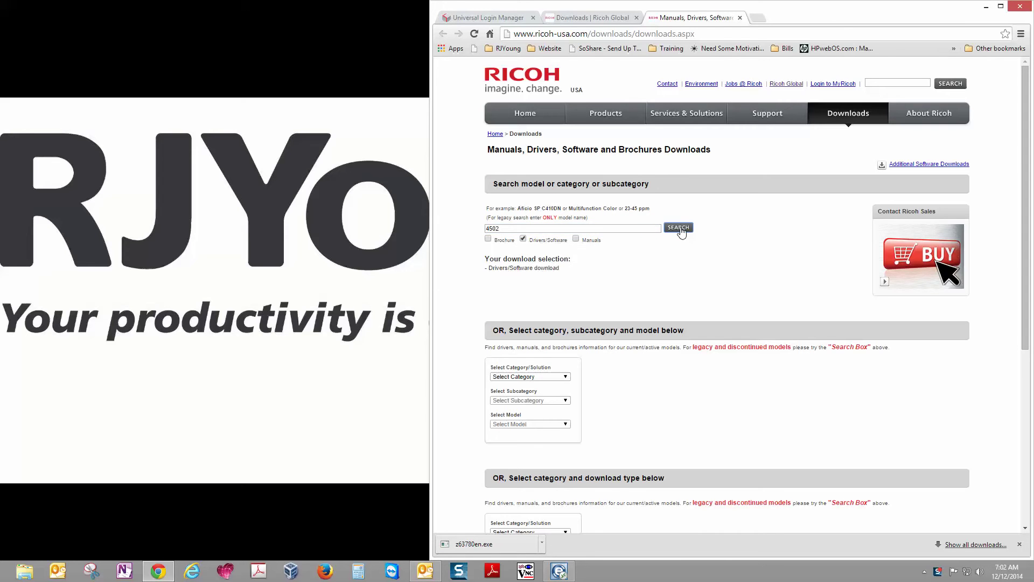
scroll(805, 259, "down", 3)
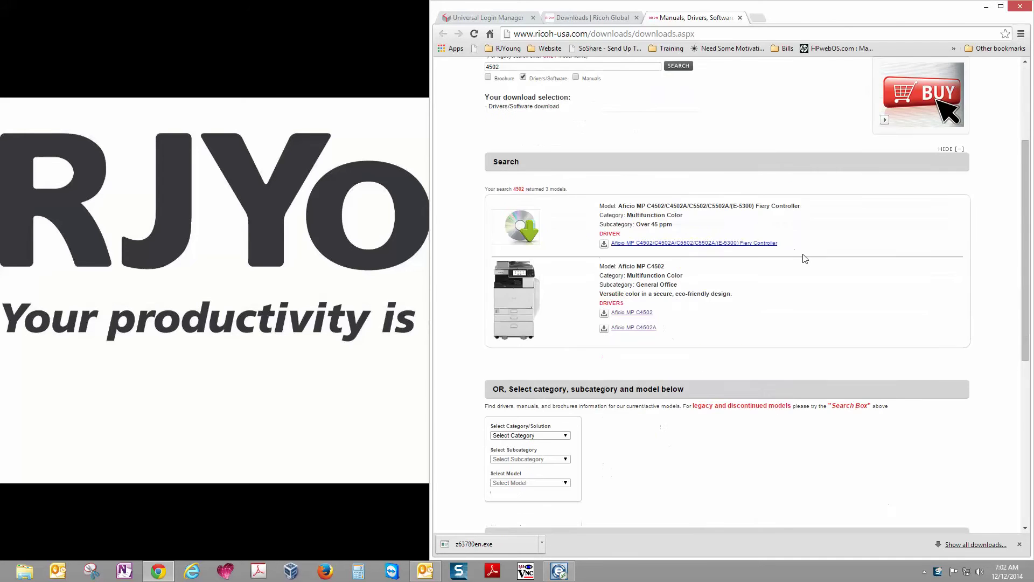
- Open the Aficio MP C4502 driver page and download the Windows 8 (x64) PCL 6 Driver
left_click(633, 318)
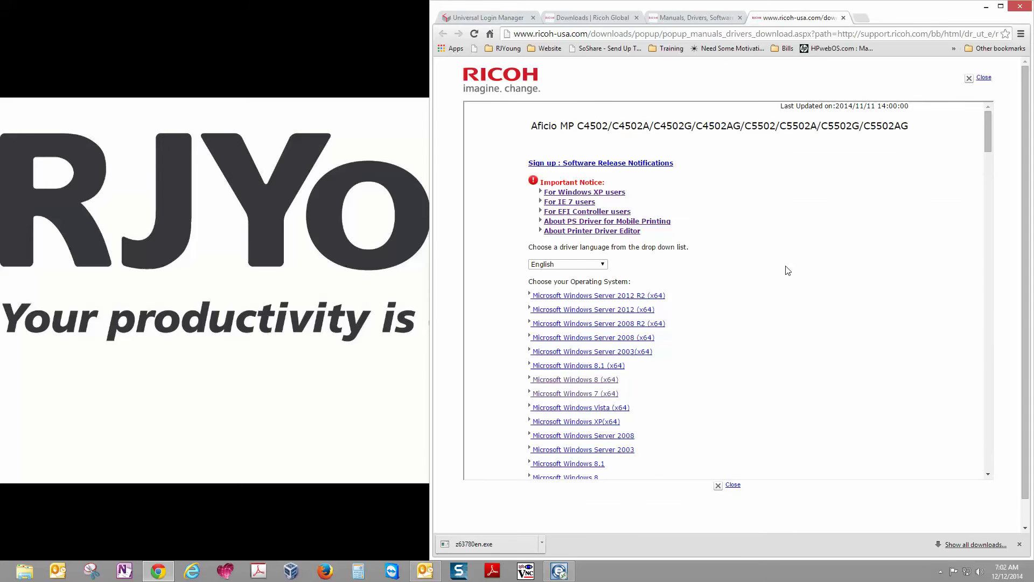
scroll(782, 256, "down", 7)
scroll(736, 258, "up", 5)
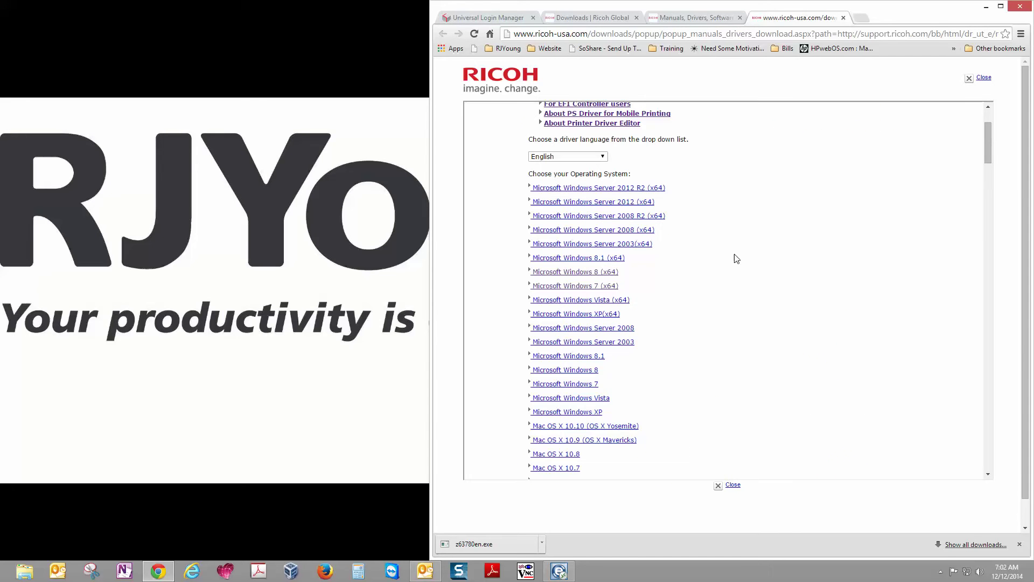
left_click(582, 275)
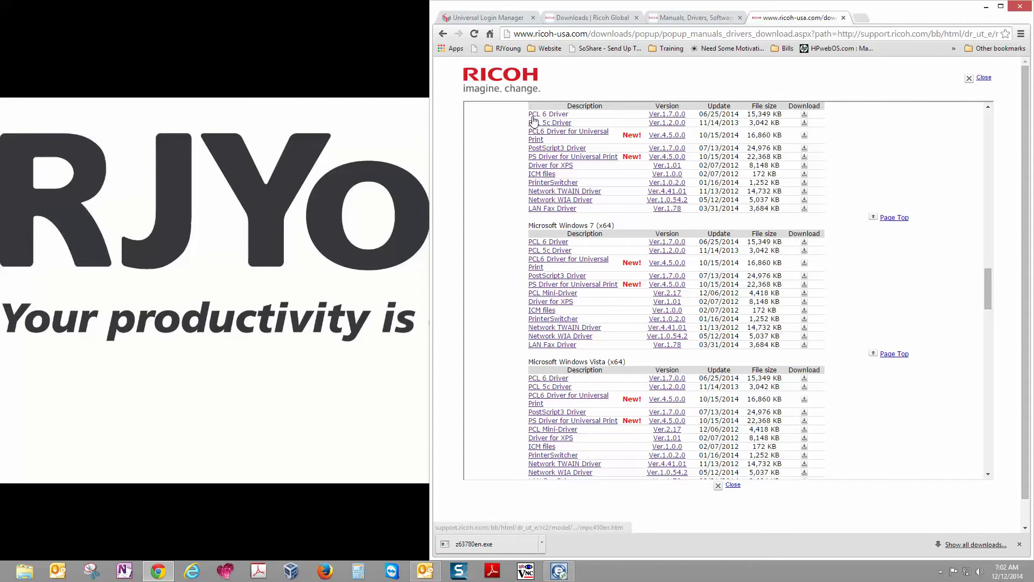
left_click(805, 115)
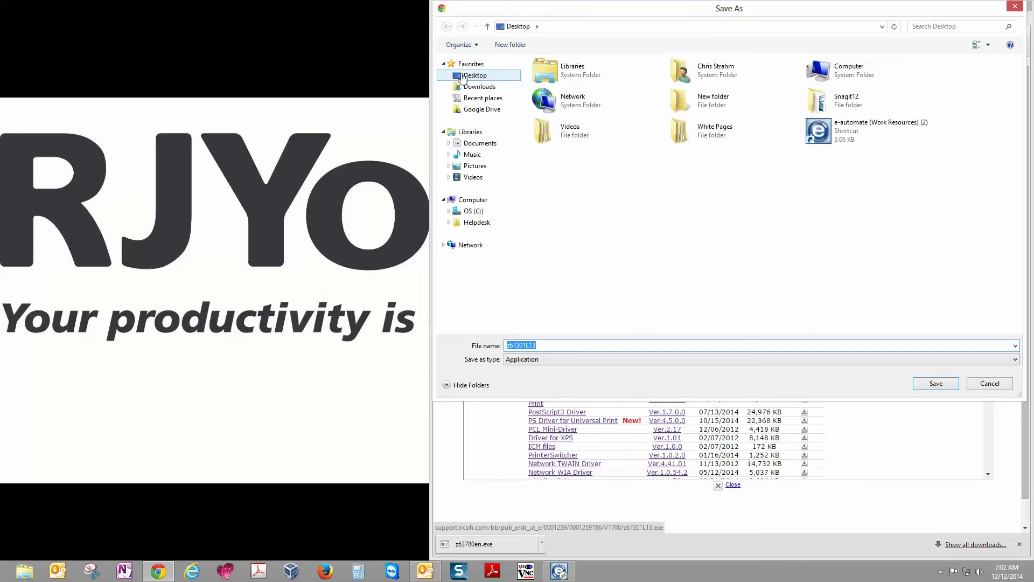
- Save z67301L13 to the Desktop, then minimize Chrome
left_click(463, 76)
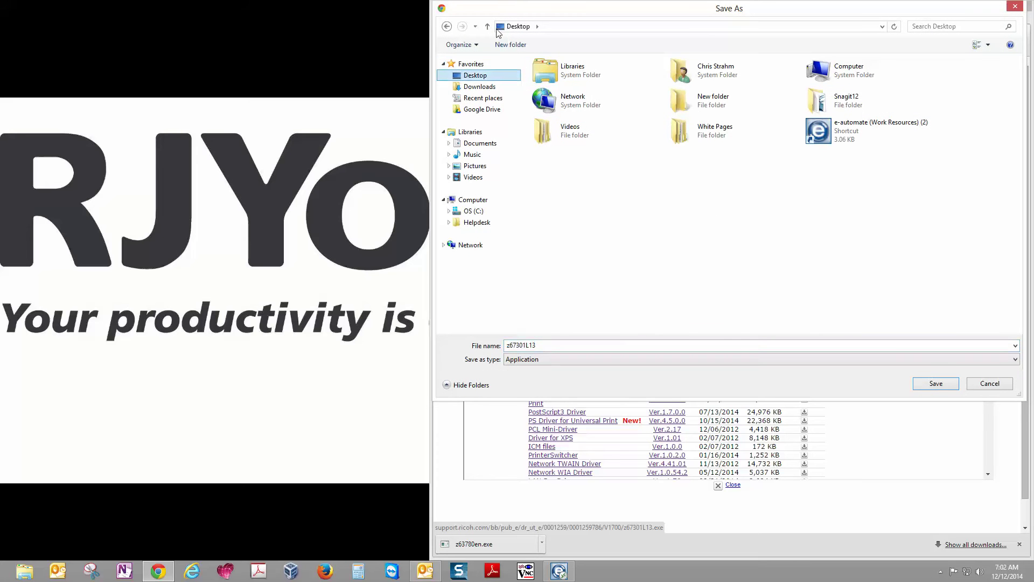
left_click(936, 383)
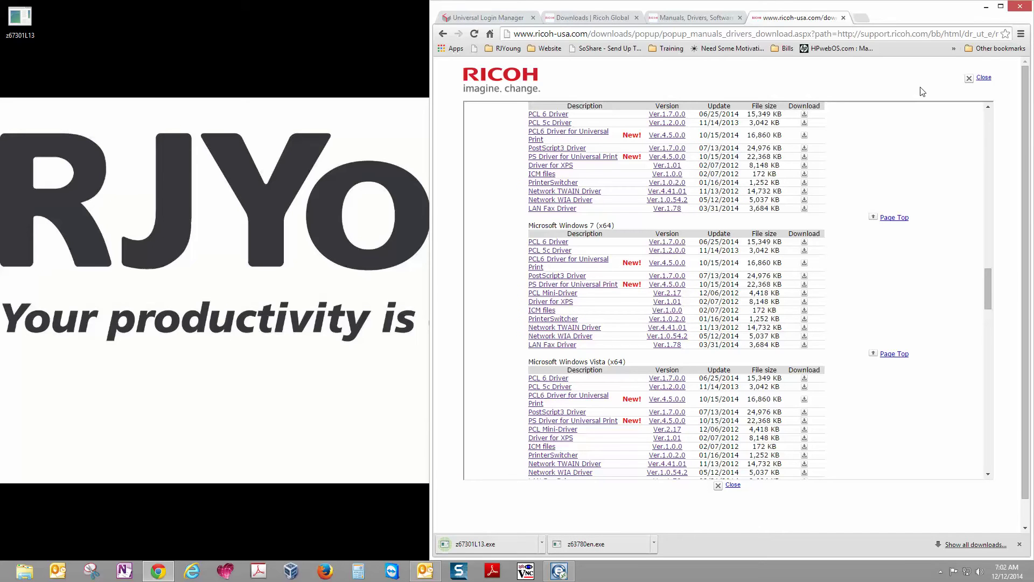
left_click(986, 7)
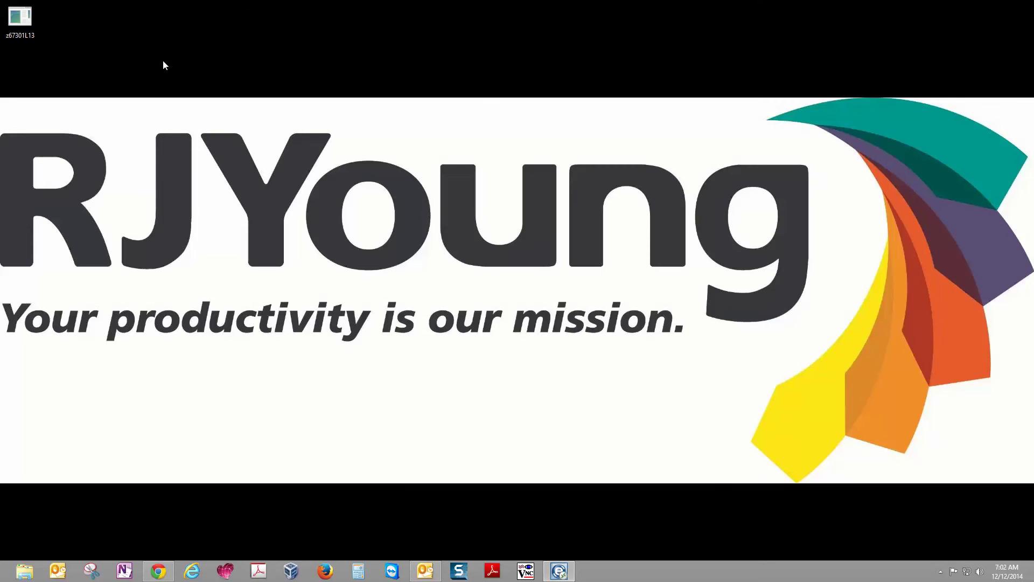
- Run z67301L13, accept the licence agreement, and extract the driver files to the Desktop
double_click(24, 18)
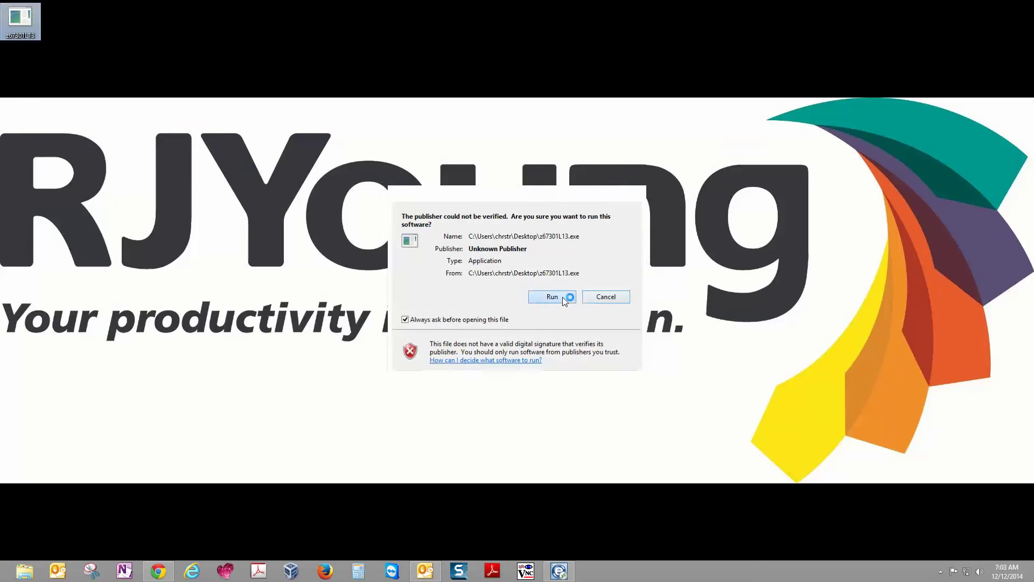
left_click(552, 296)
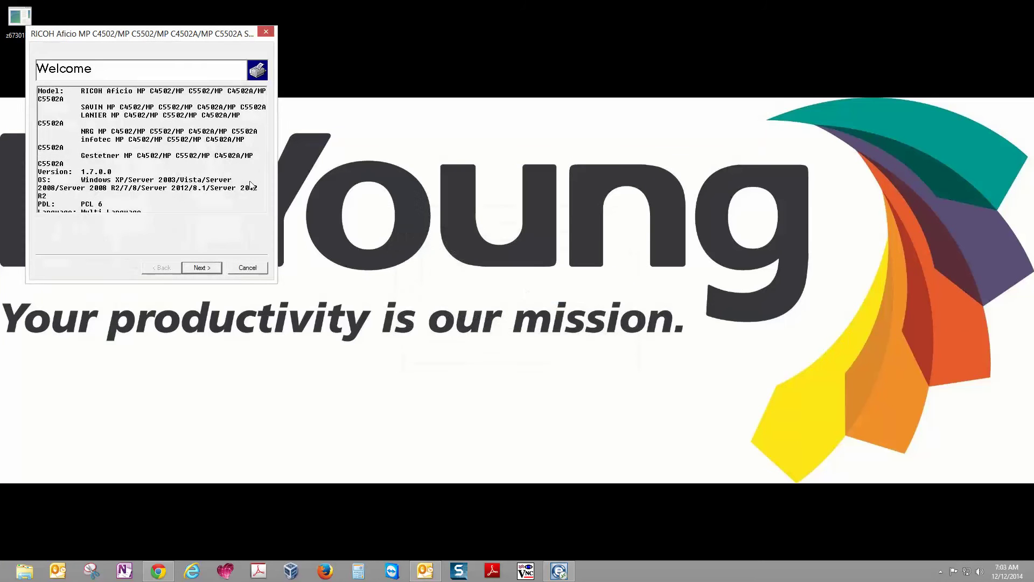
left_click(205, 271)
left_click(39, 208)
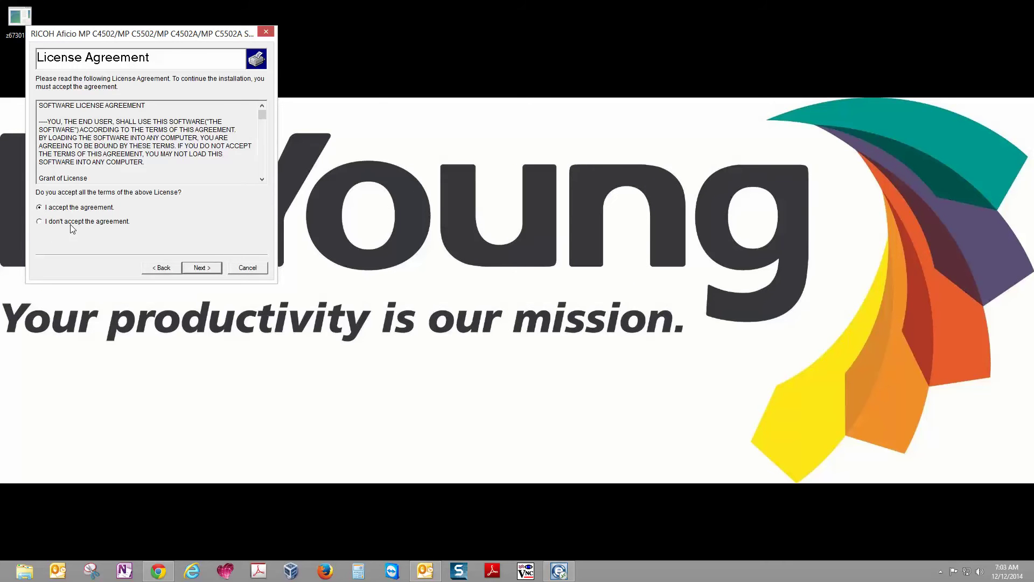
left_click(208, 270)
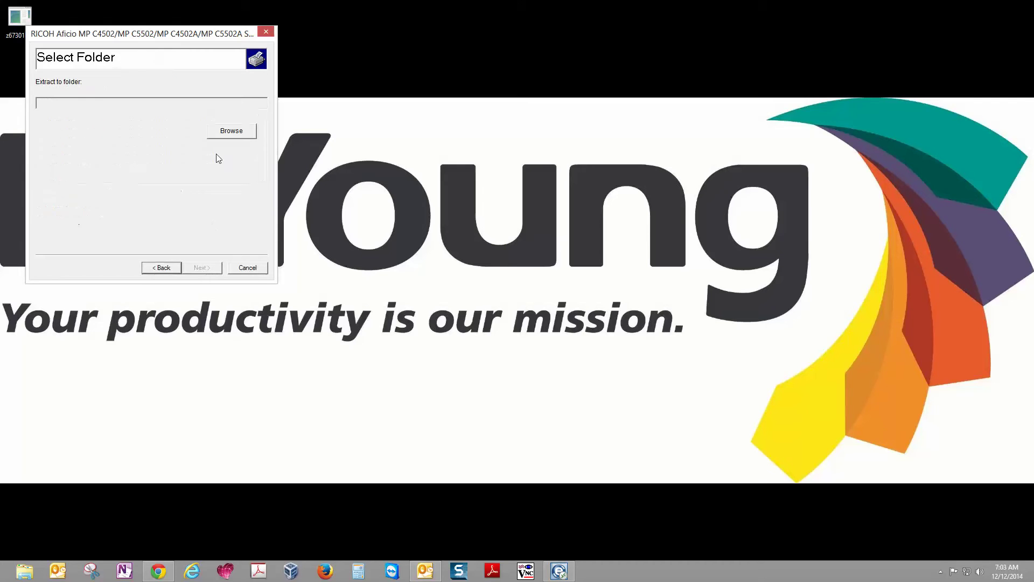
left_click(226, 135)
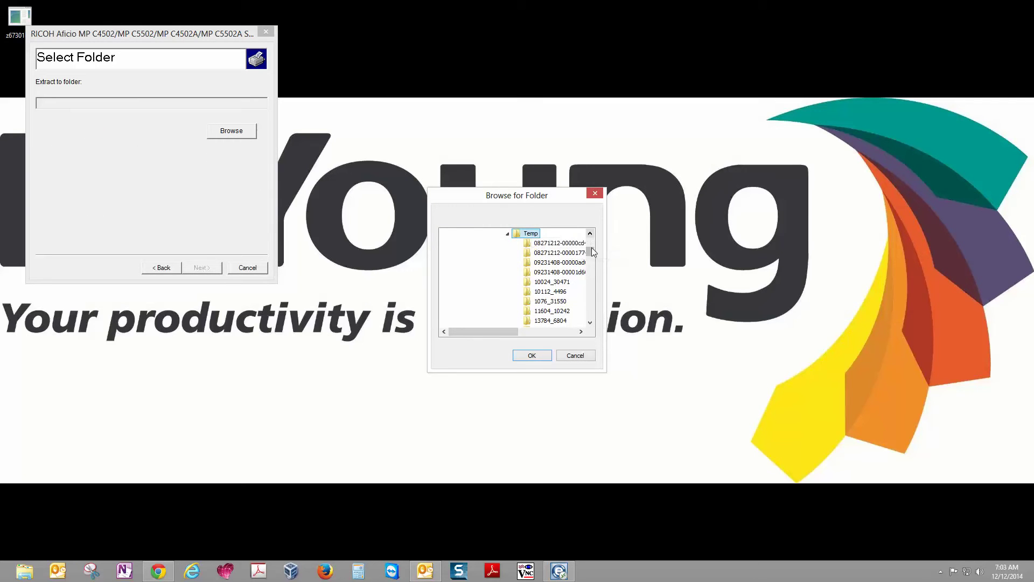
left_click_drag(591, 250, 591, 237)
left_click(463, 233)
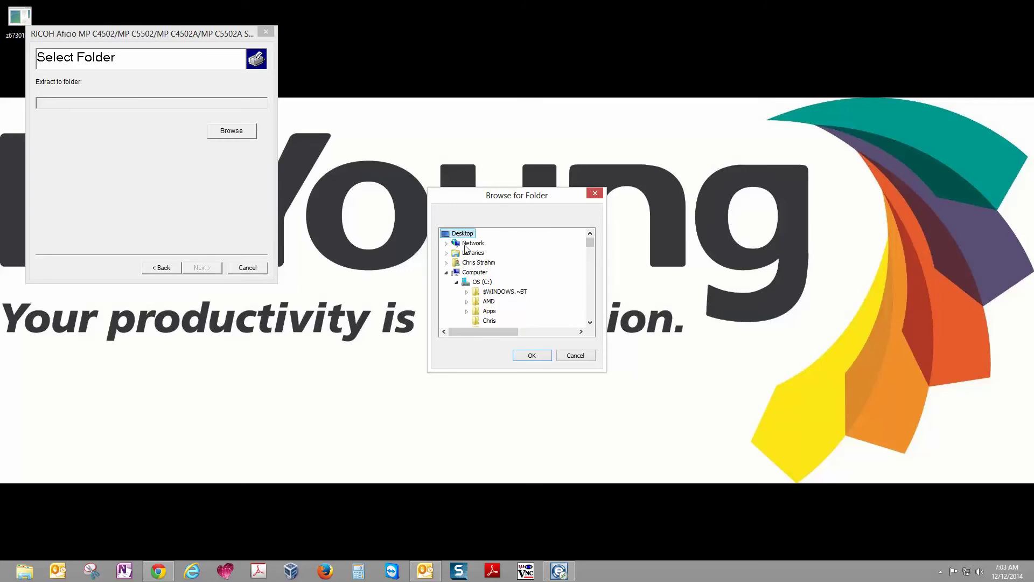
left_click(532, 356)
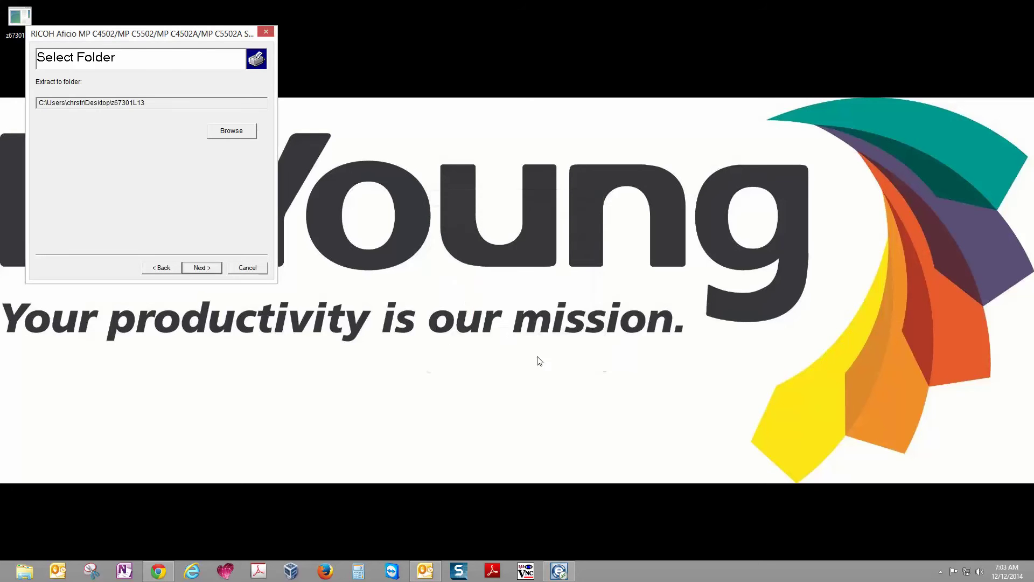
left_click(209, 268)
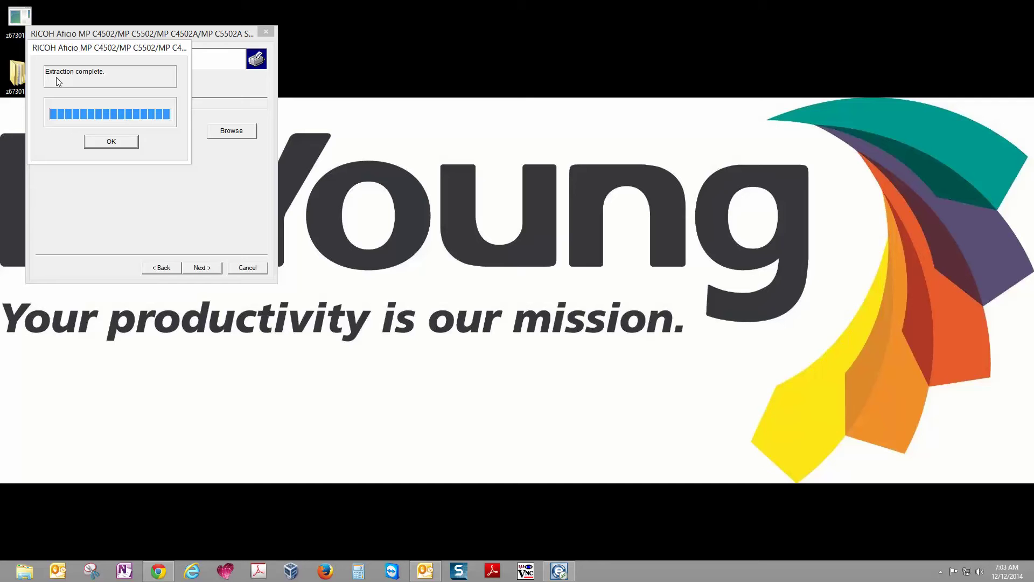
left_click(111, 141)
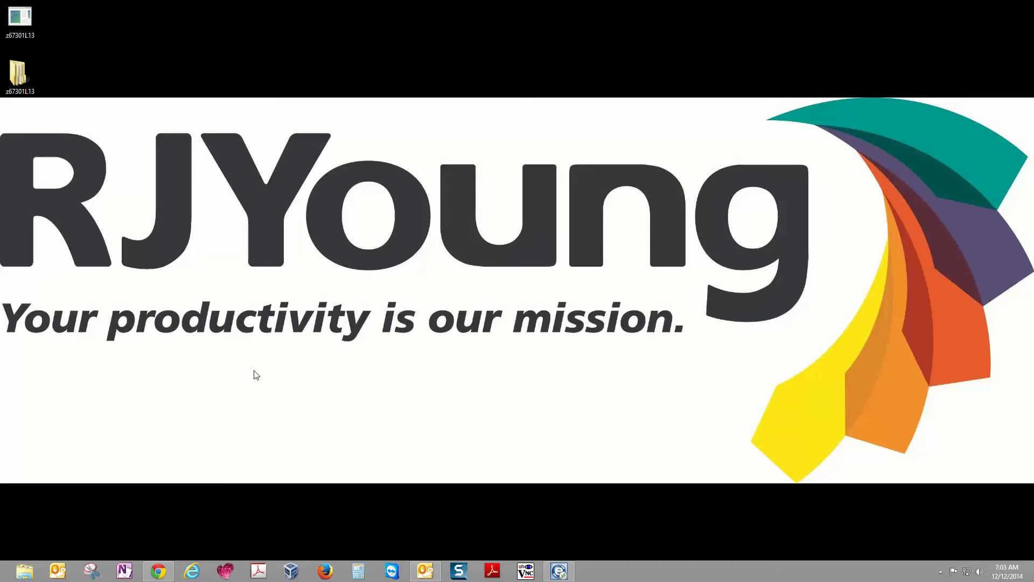
- Run 'control printers' from Win+R and reposition the Devices and Printers window
key("super+r")
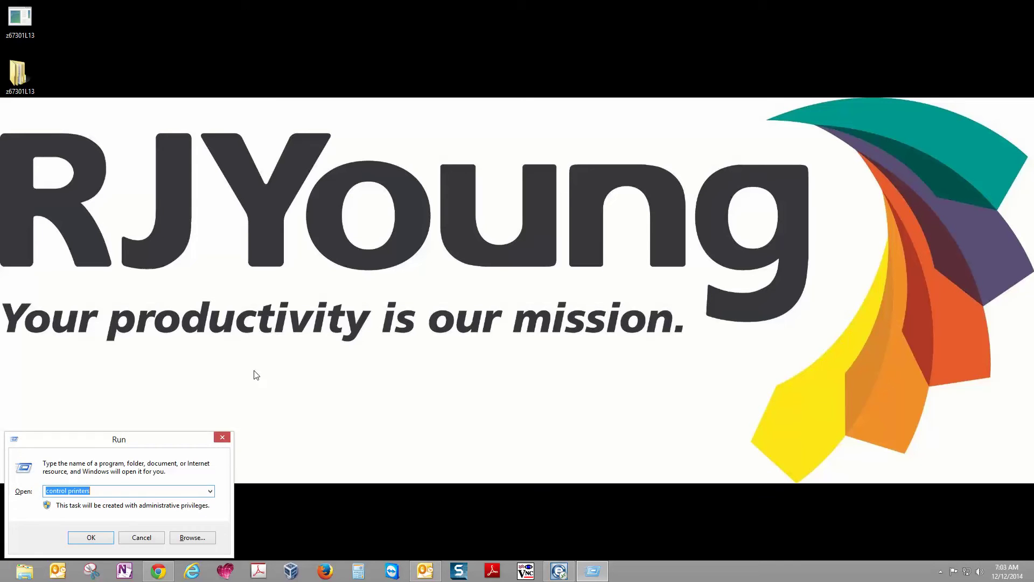
left_click(68, 491)
left_click(96, 539)
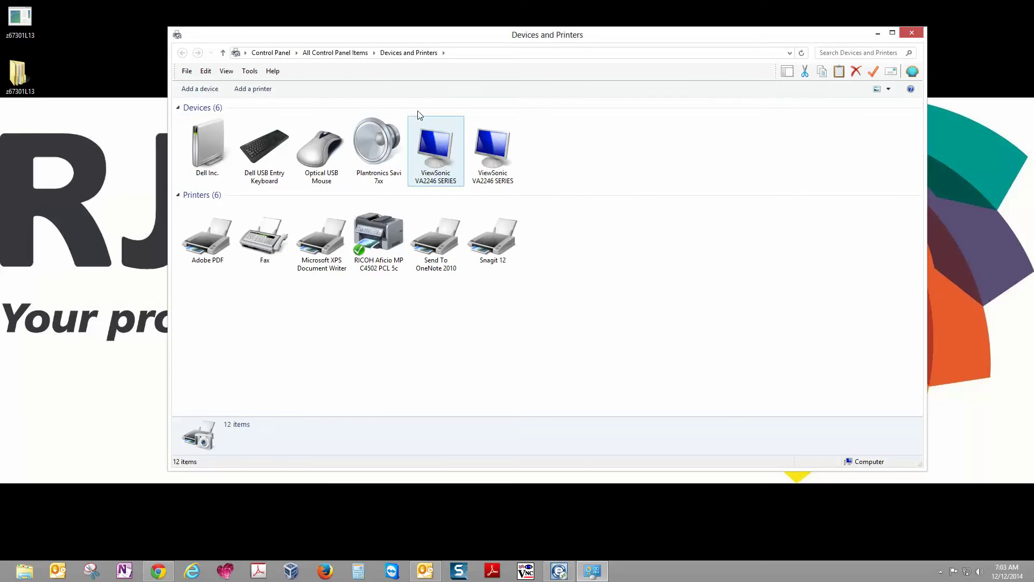
left_click_drag(454, 41, 488, 73)
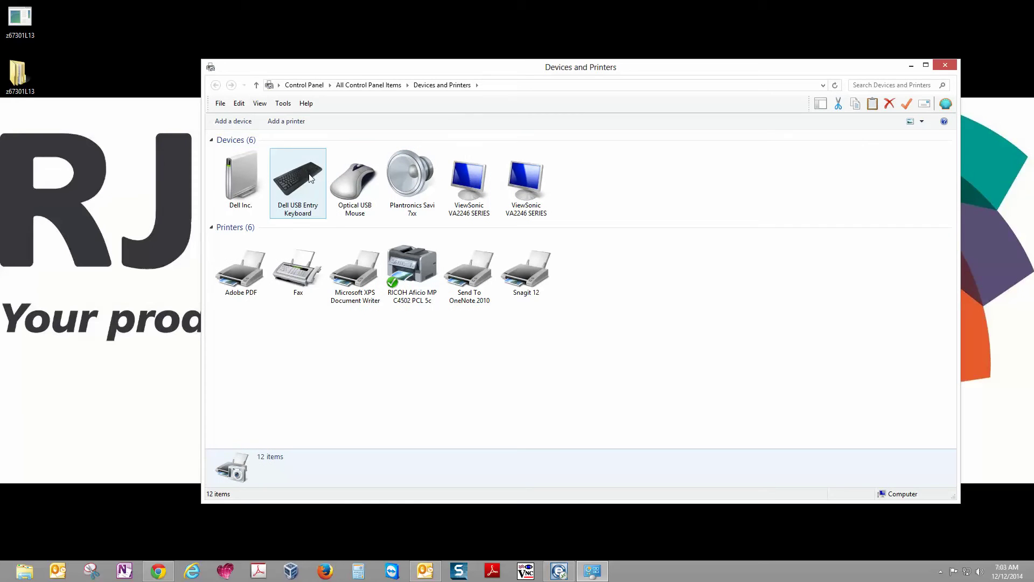
- Start Add Printer and choose to add the printer by TCP/IP address or hostname
left_click(301, 121)
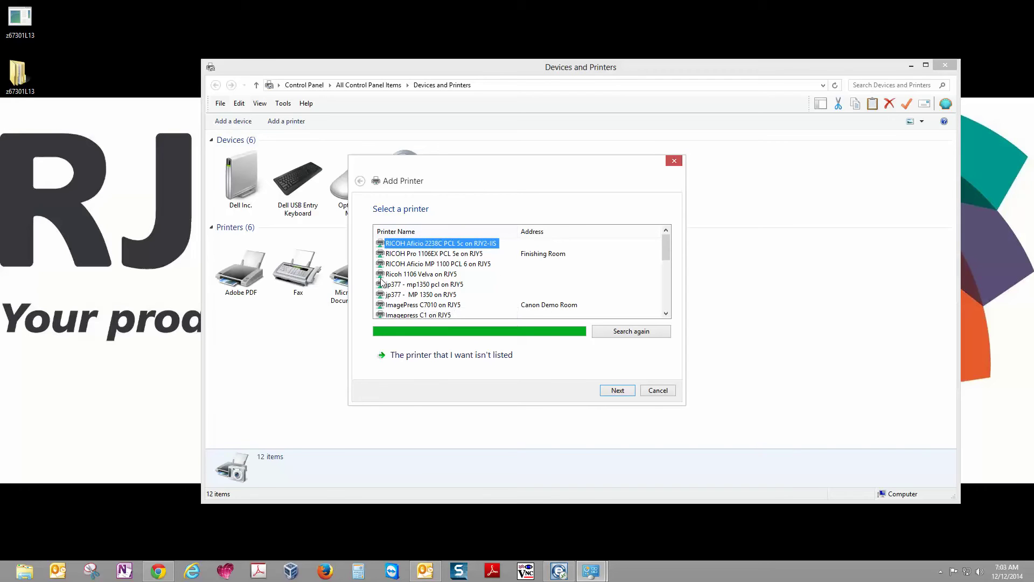
left_click(441, 356)
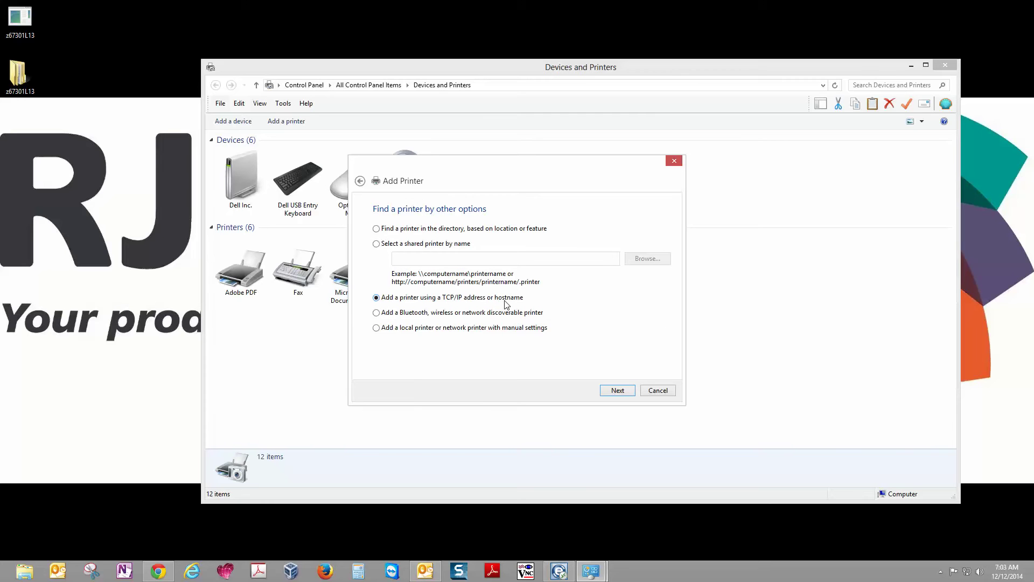
left_click(628, 391)
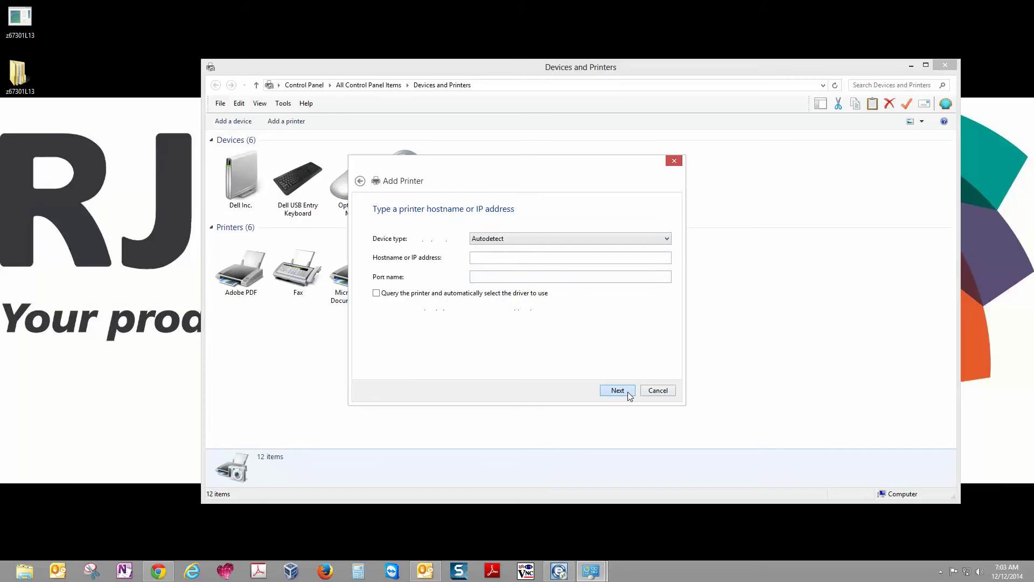
- Set device type to TCP/IP Device with address 195.6.6.240 and detect the port
left_click(508, 240)
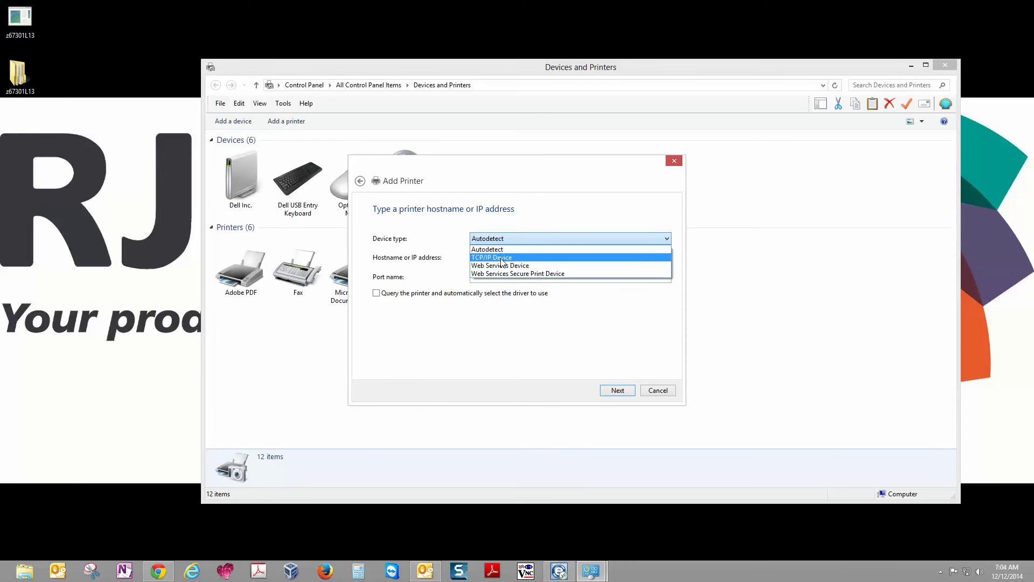
left_click(521, 258)
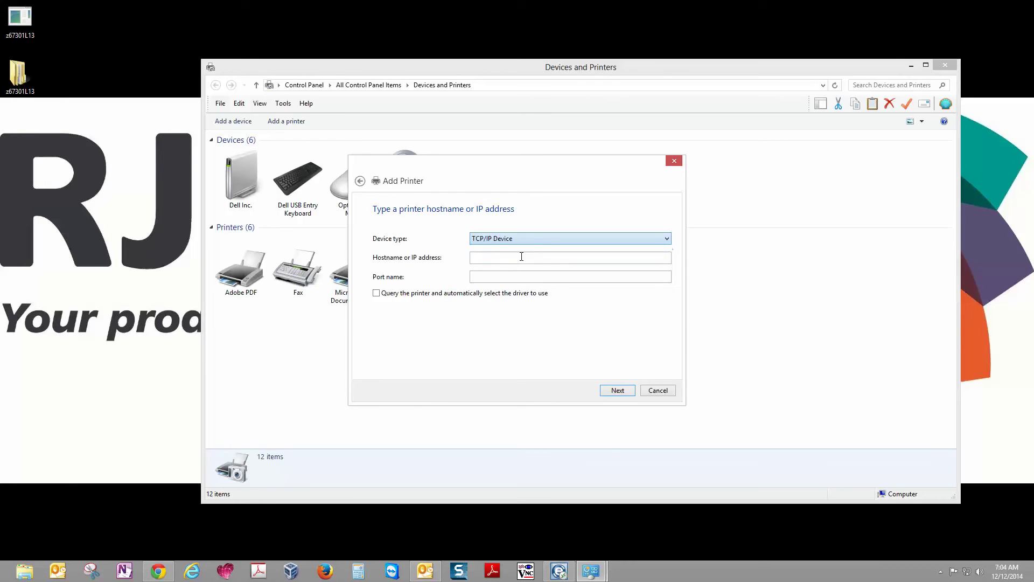
left_click(514, 257)
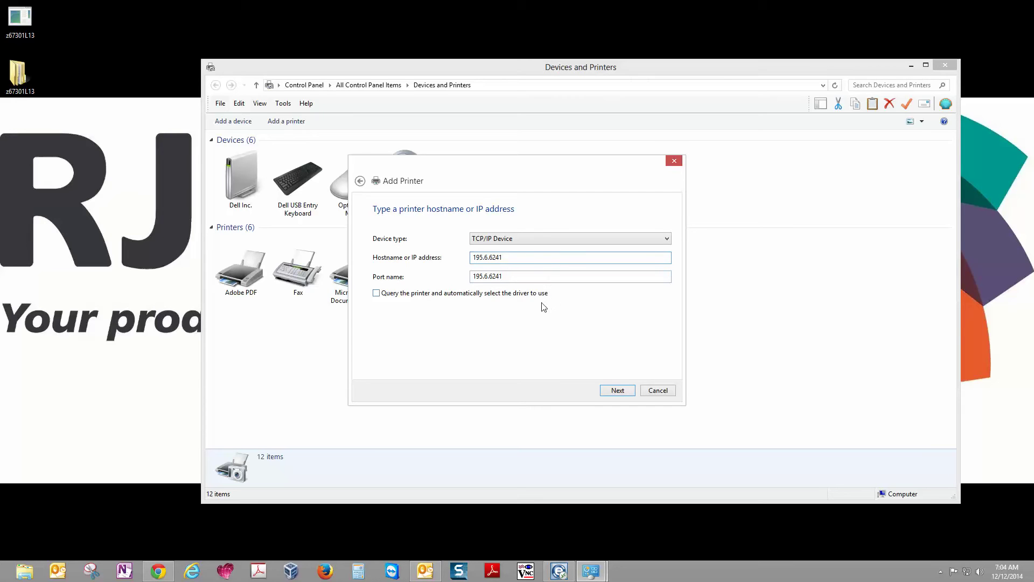
key("BackSpace")
key("BackSpace")
key("BackSpace")
left_click(623, 391)
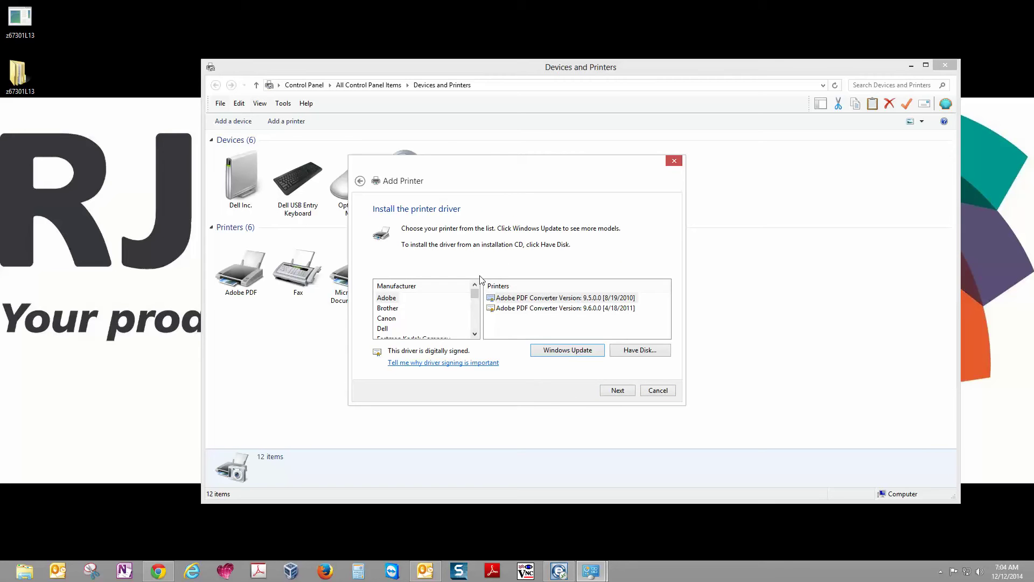
- Load the drivers via Have Disk from Desktop > z67301L13 > disk1 > OEMSETUP
left_click(641, 351)
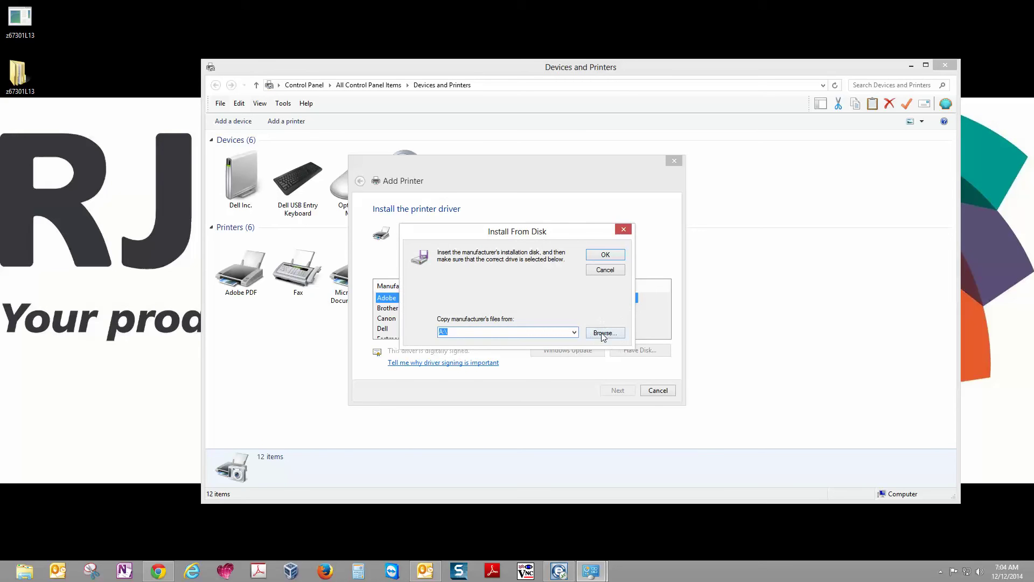
left_click(605, 333)
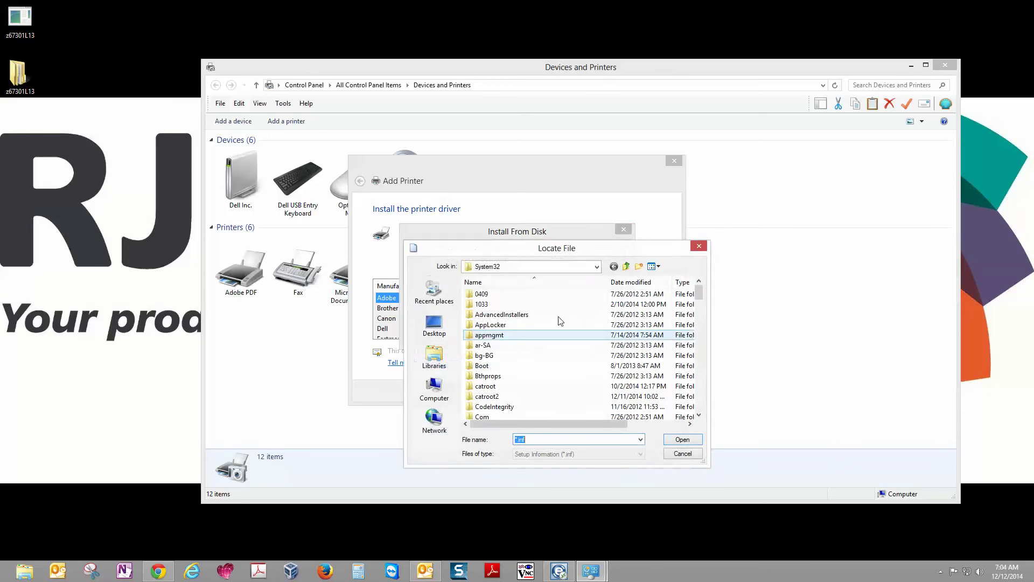
left_click(434, 324)
double_click(501, 409)
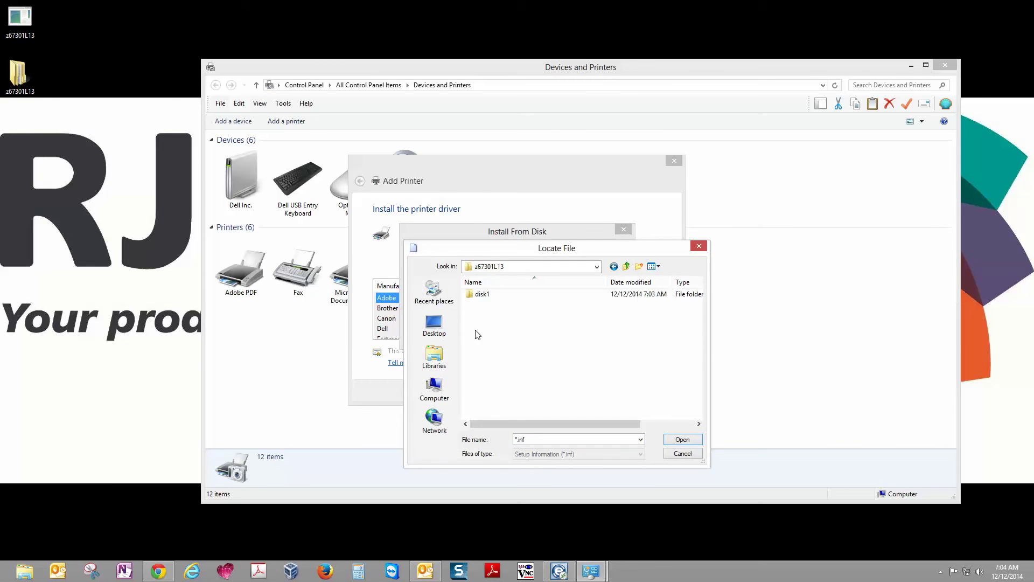
left_click(480, 295)
double_click(480, 295)
left_click(482, 295)
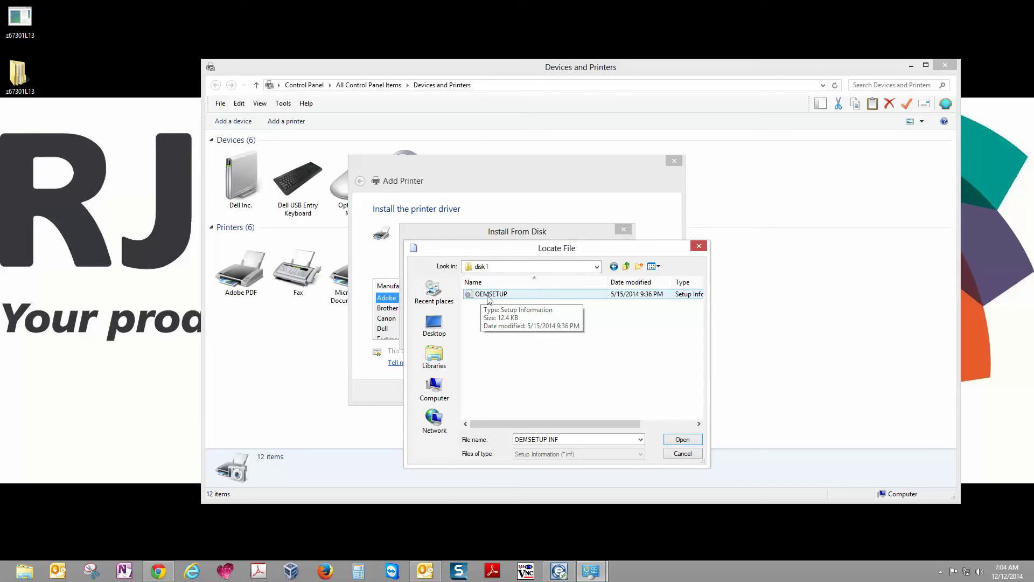
left_click(493, 296)
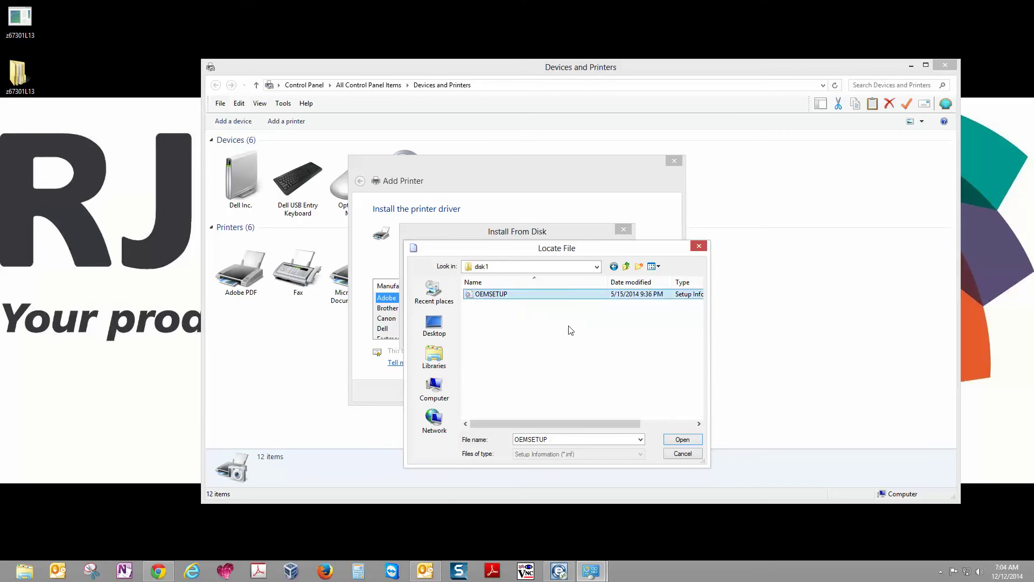
left_click(682, 440)
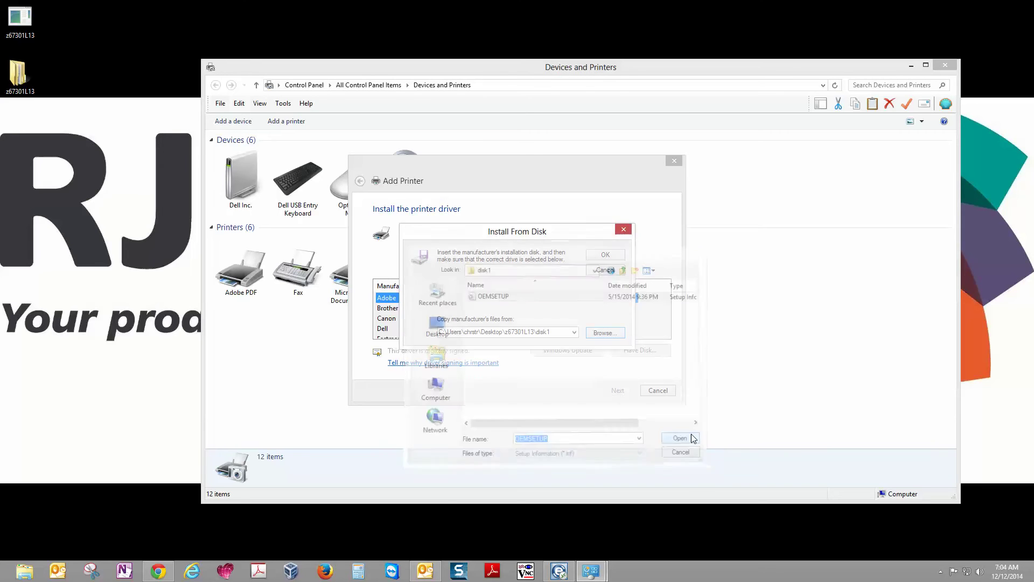
left_click(614, 256)
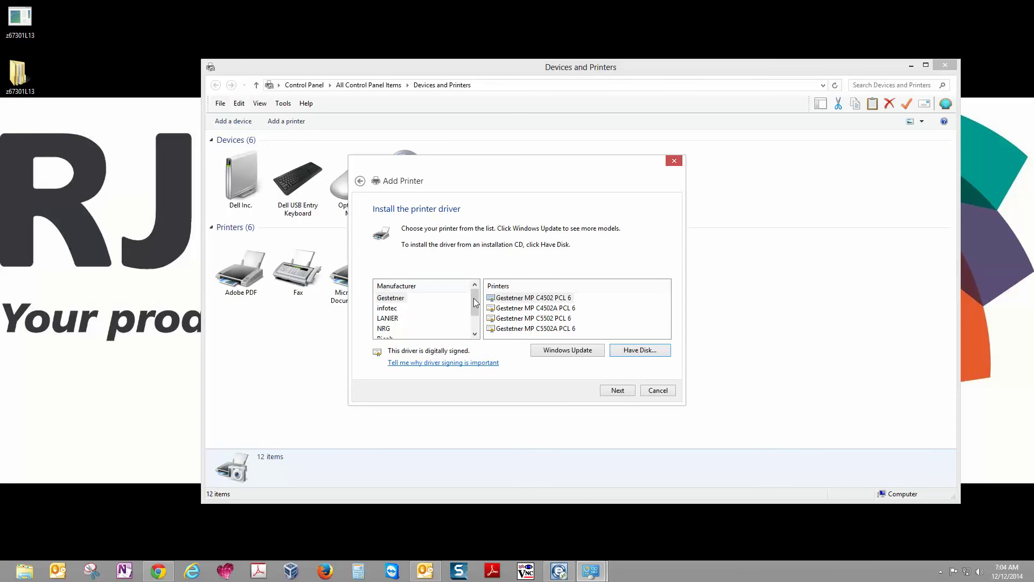
- Choose Ricoh's RICOH Aficio MP C4502 PCL 6 driver, keep the suggested name, and install it
left_click_drag(477, 303, 475, 316)
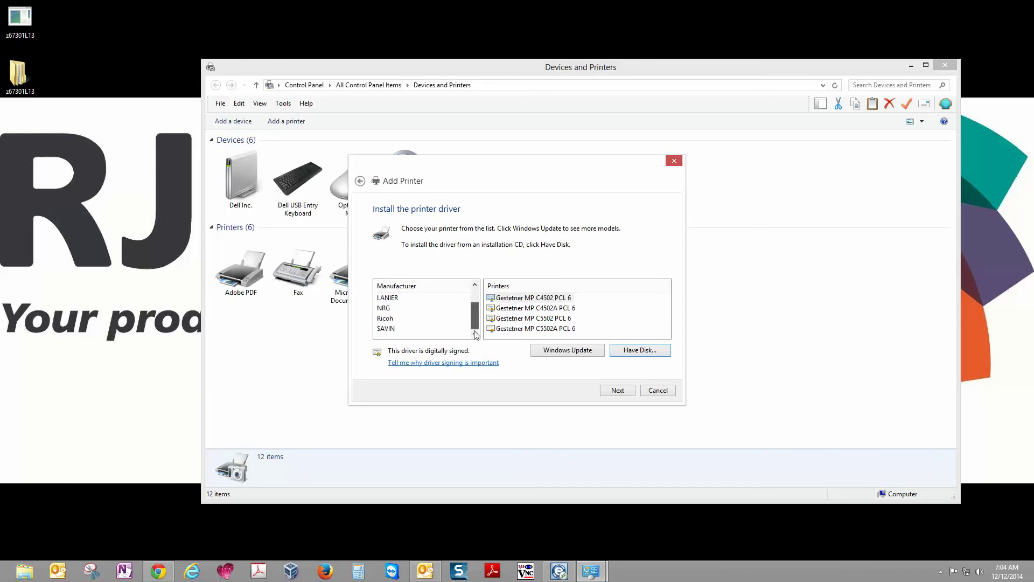
left_click(386, 321)
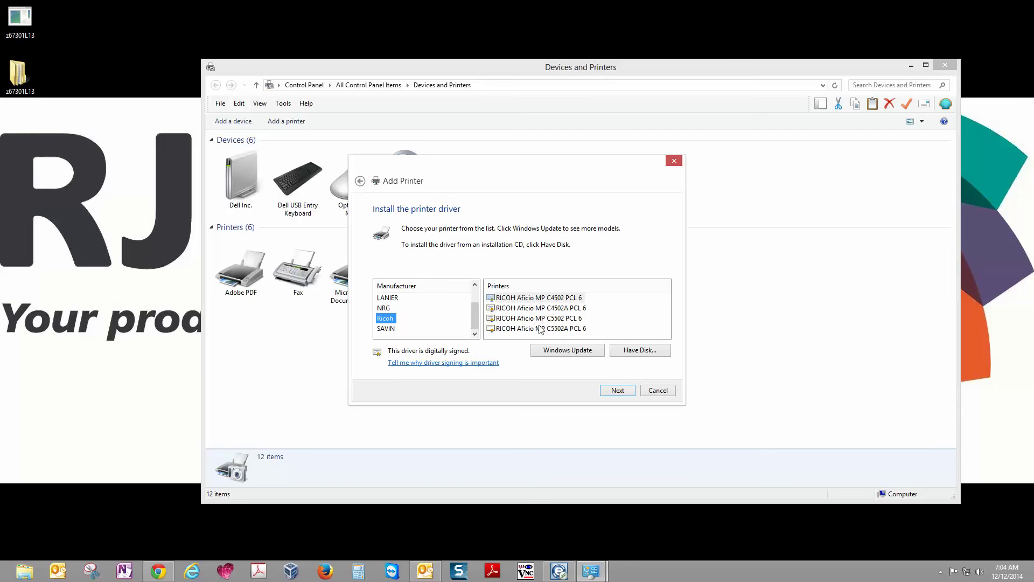
left_click(508, 300)
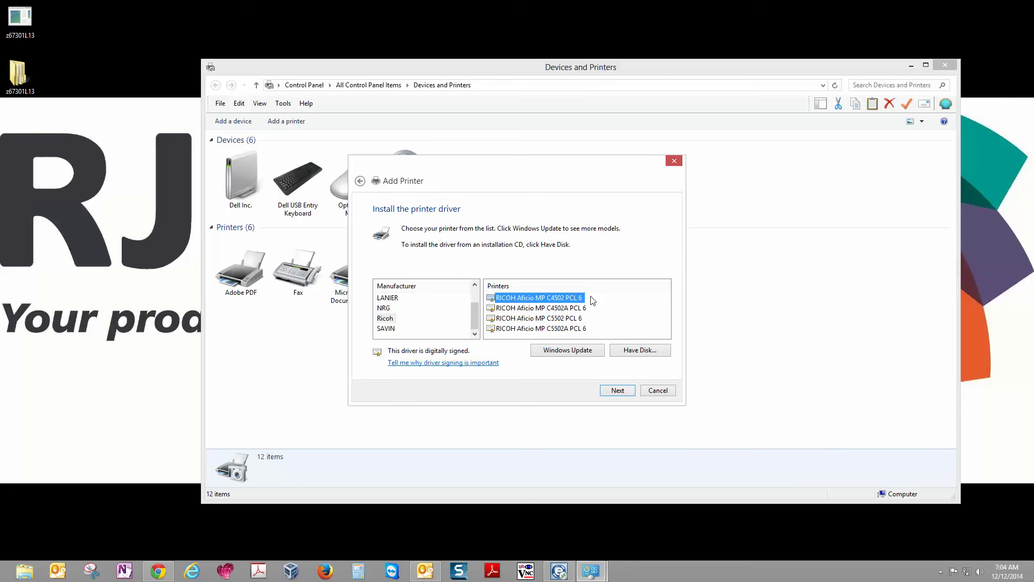
left_click(617, 391)
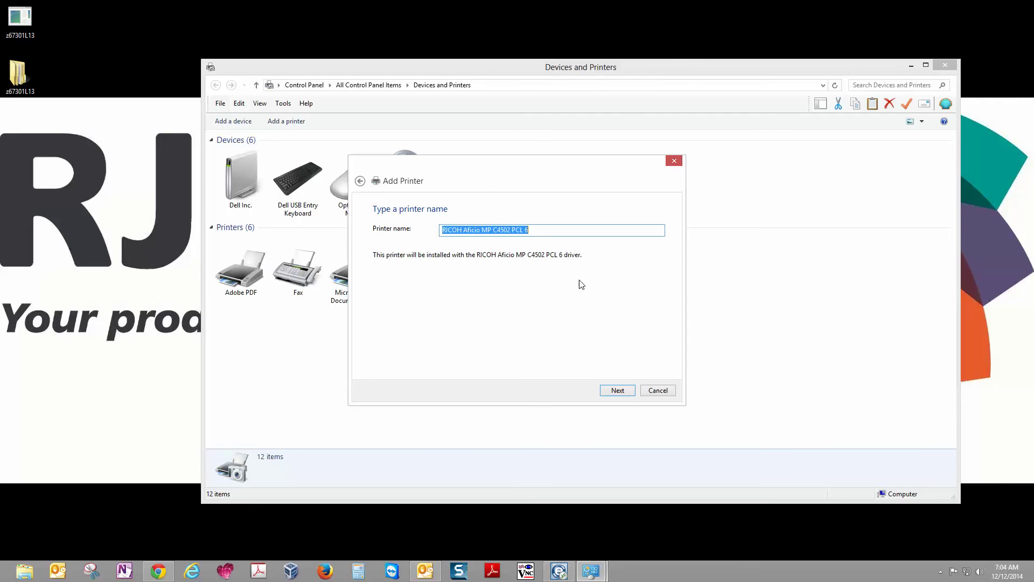
left_click(622, 392)
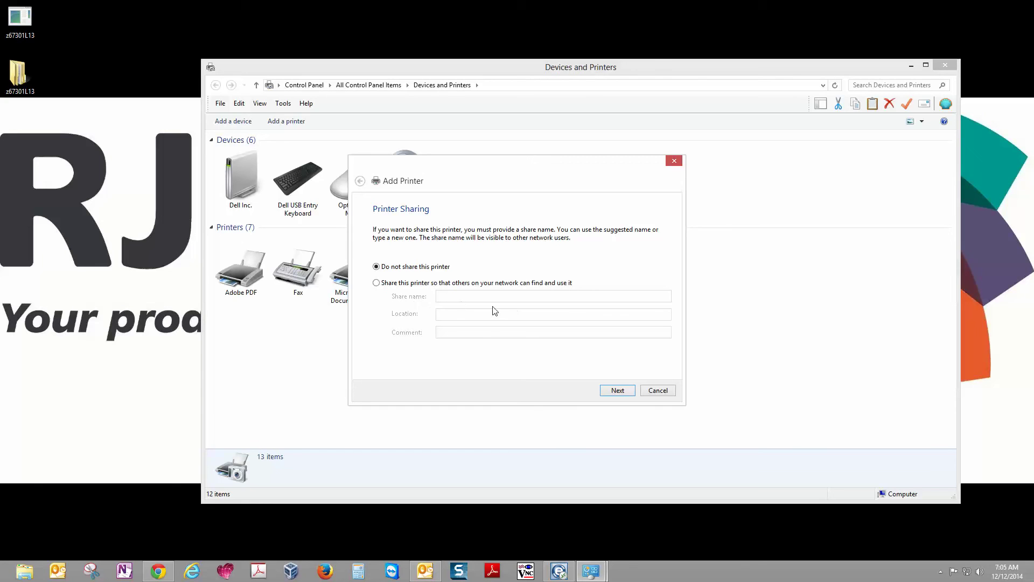
- Leave the printer unshared and finish with it set as the default printer
left_click(627, 391)
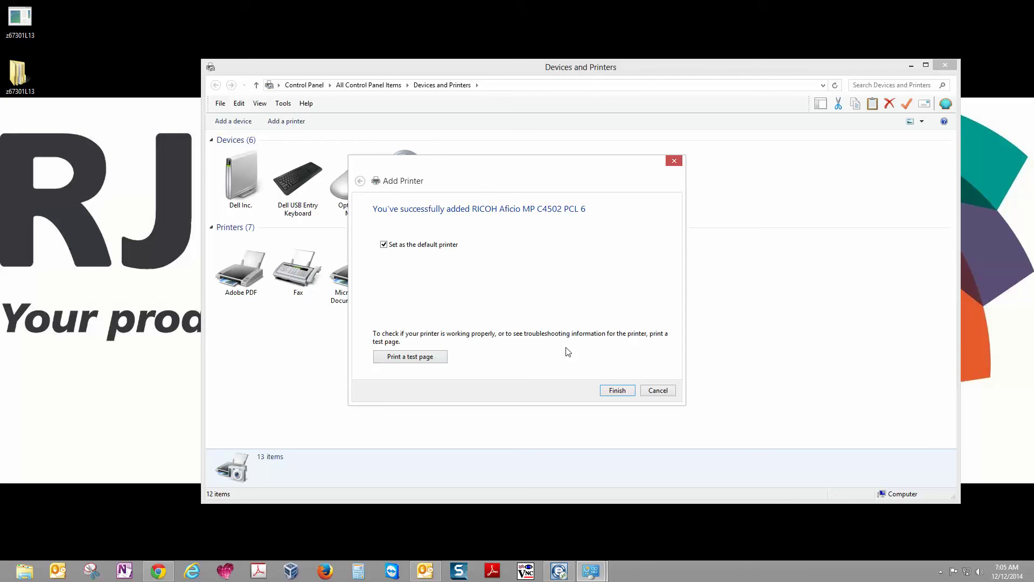
left_click(618, 390)
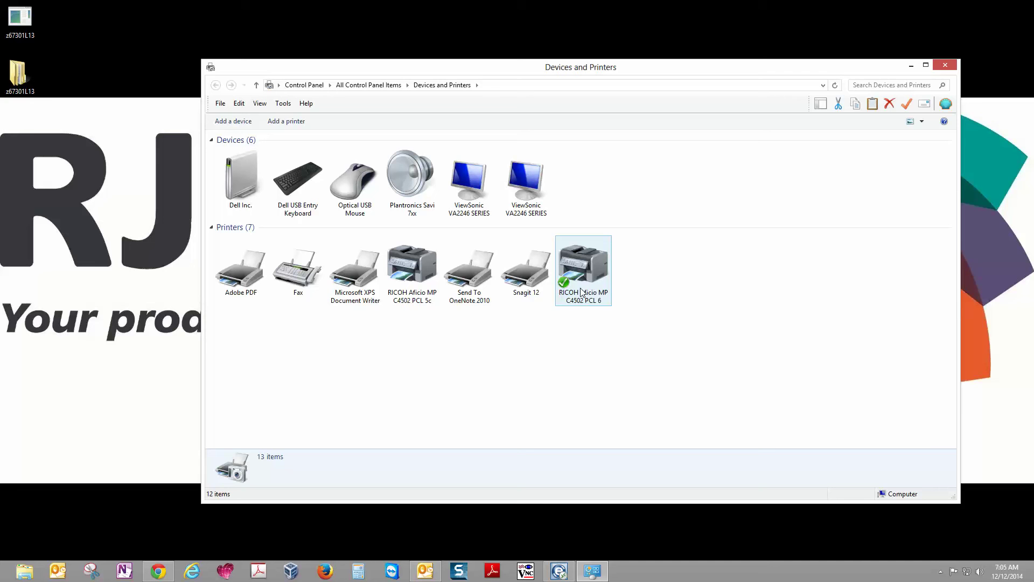
- Open Printing Preferences for the RICOH Aficio MP C4502 PCL 6 from its printer properties
right_click(572, 253)
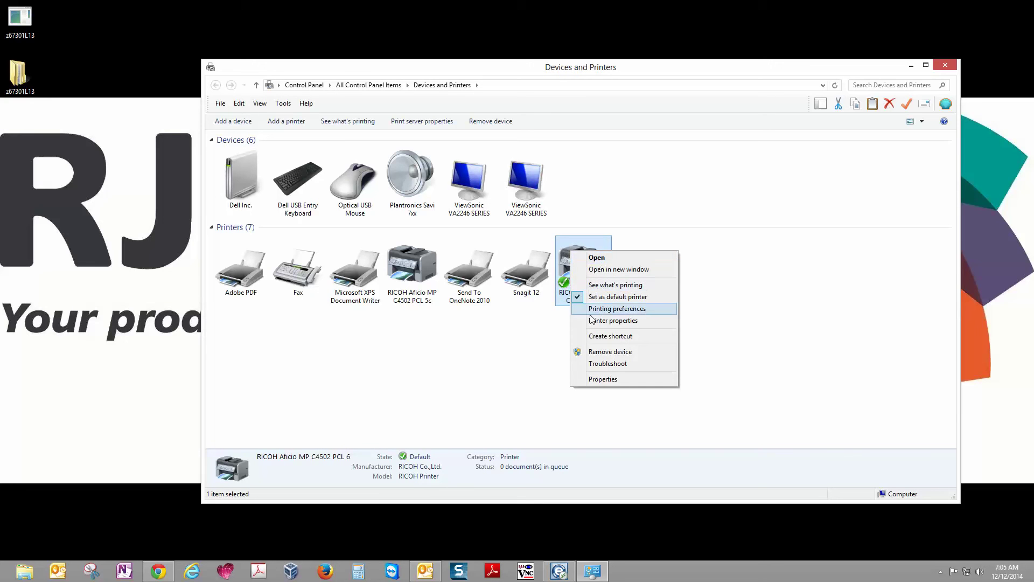
left_click(638, 322)
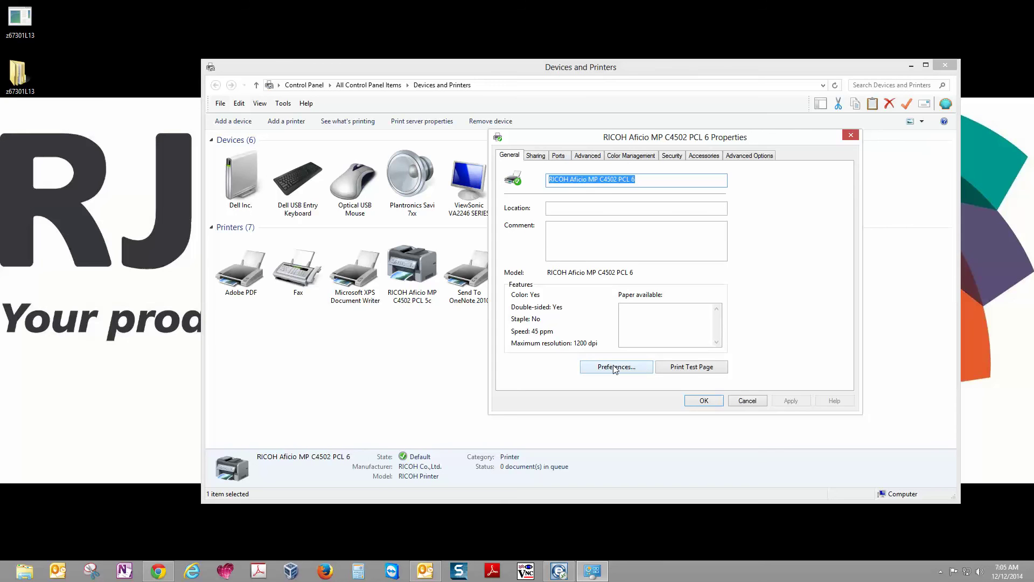
left_click(614, 367)
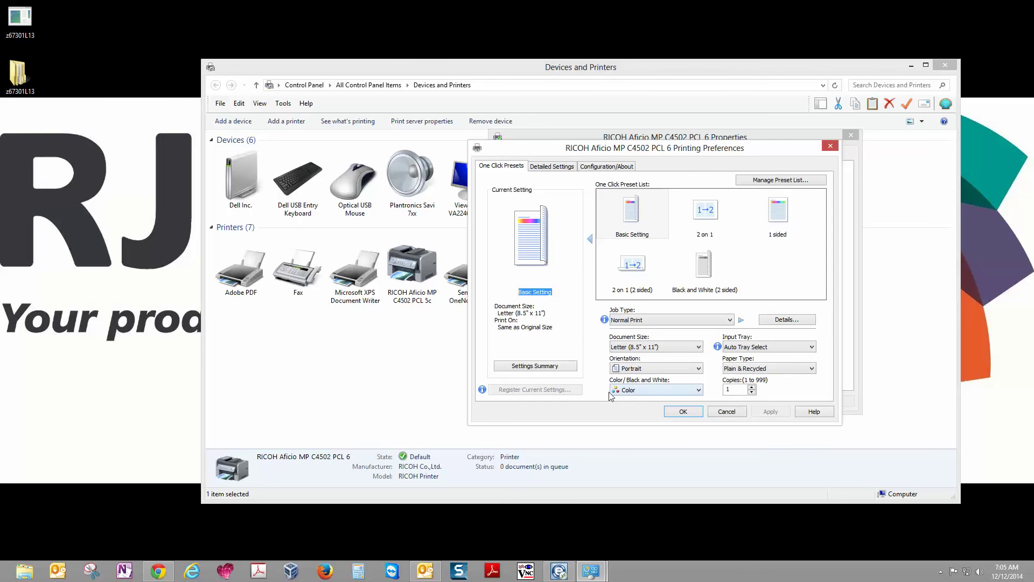
- Set the RICOH printer to Black and White with 2-sided printing Off, and save the preferences
left_click(649, 390)
left_click(641, 407)
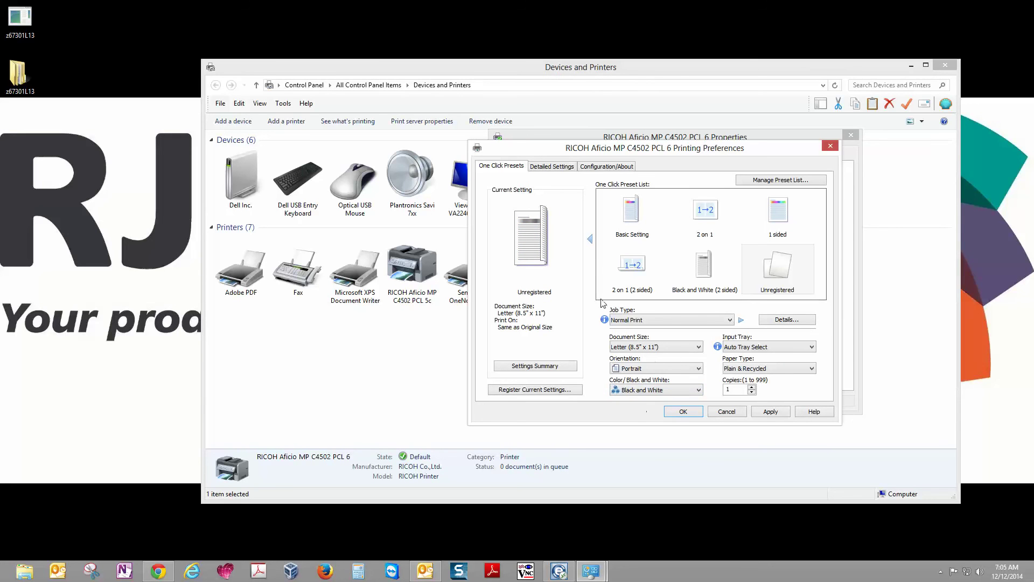
left_click(550, 168)
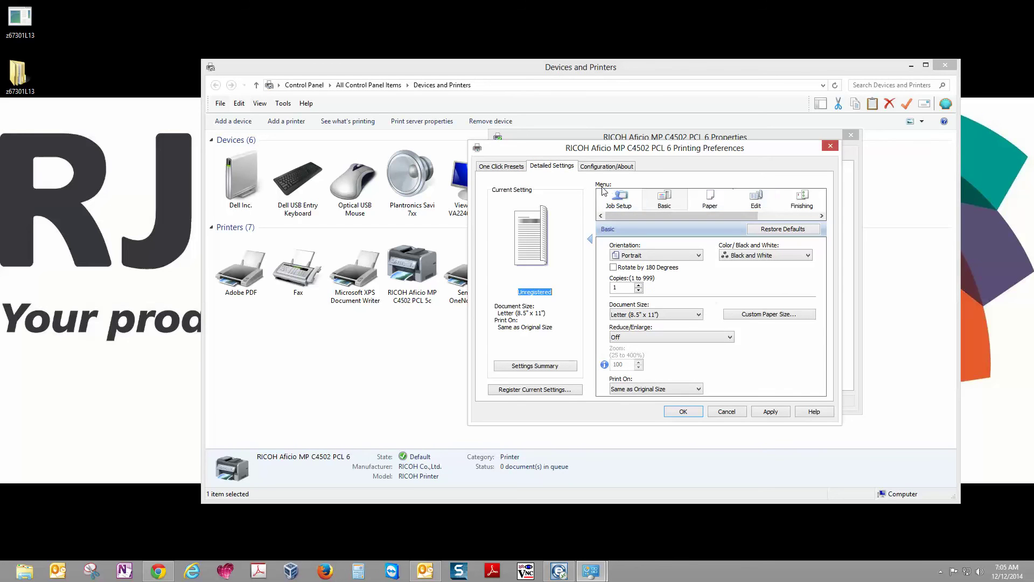
left_click(756, 201)
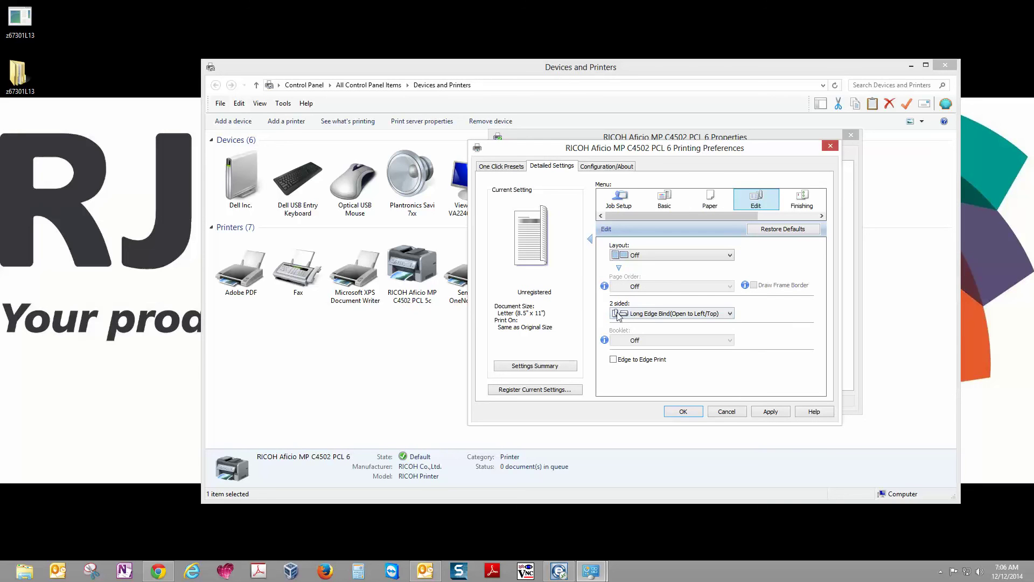
left_click(661, 317)
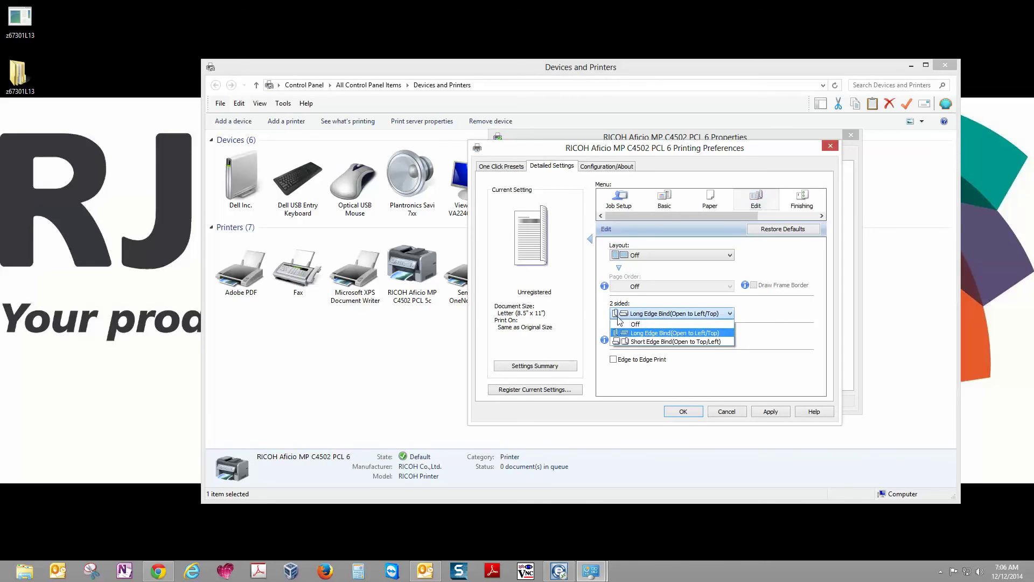
left_click(655, 327)
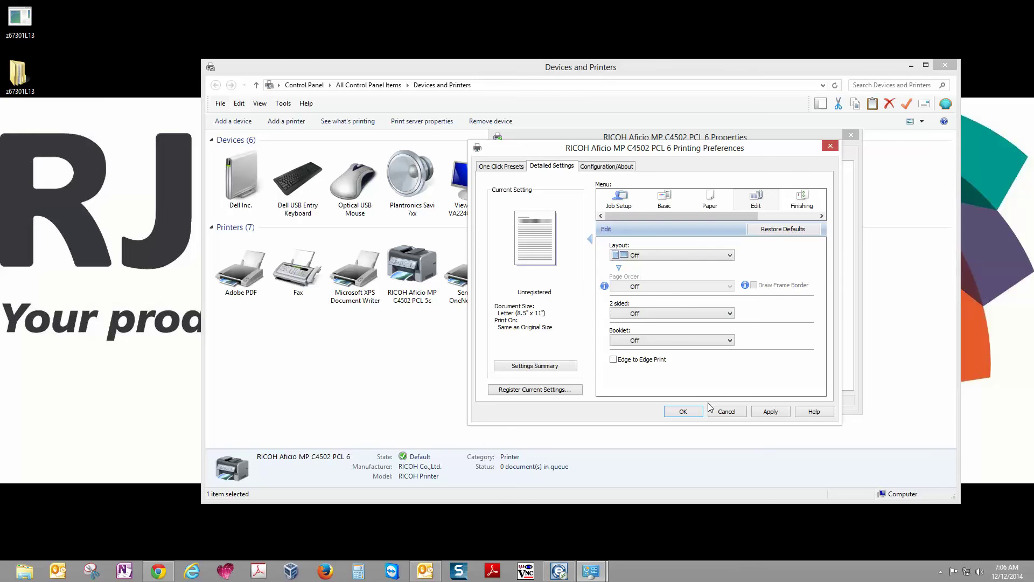
left_click(682, 412)
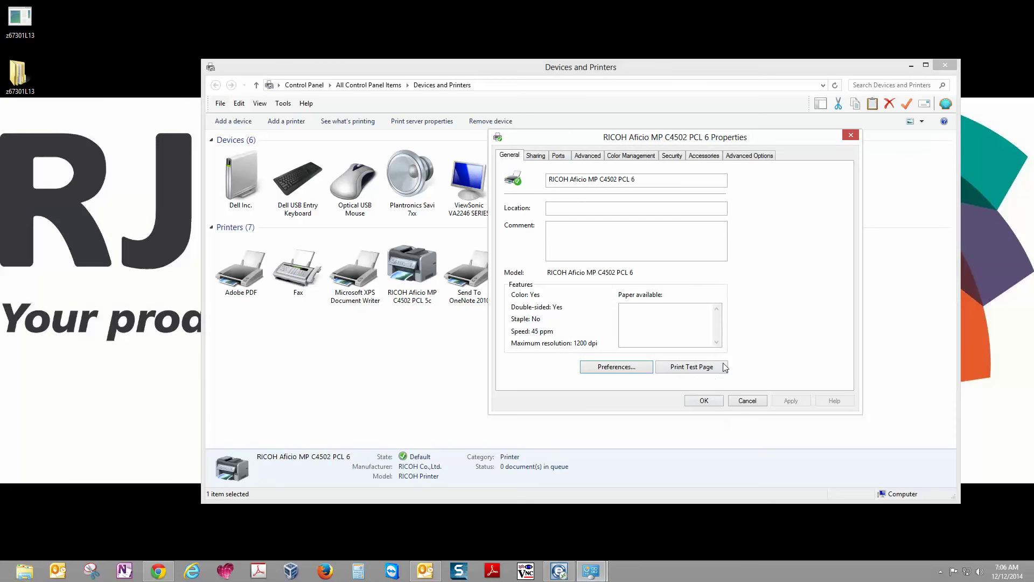
- Print a test page, then close the printer properties
left_click(695, 371)
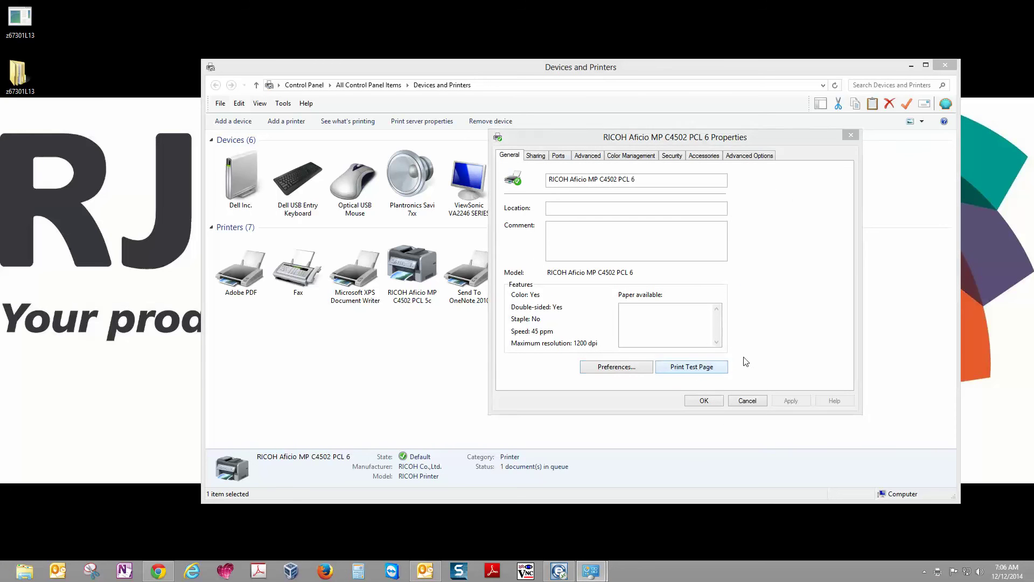
left_click(594, 313)
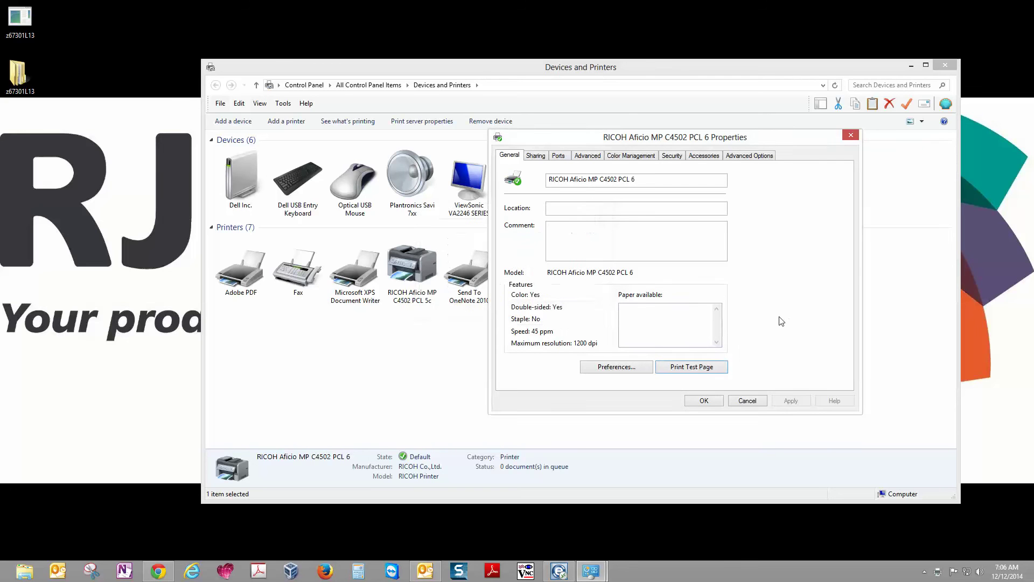
left_click(704, 401)
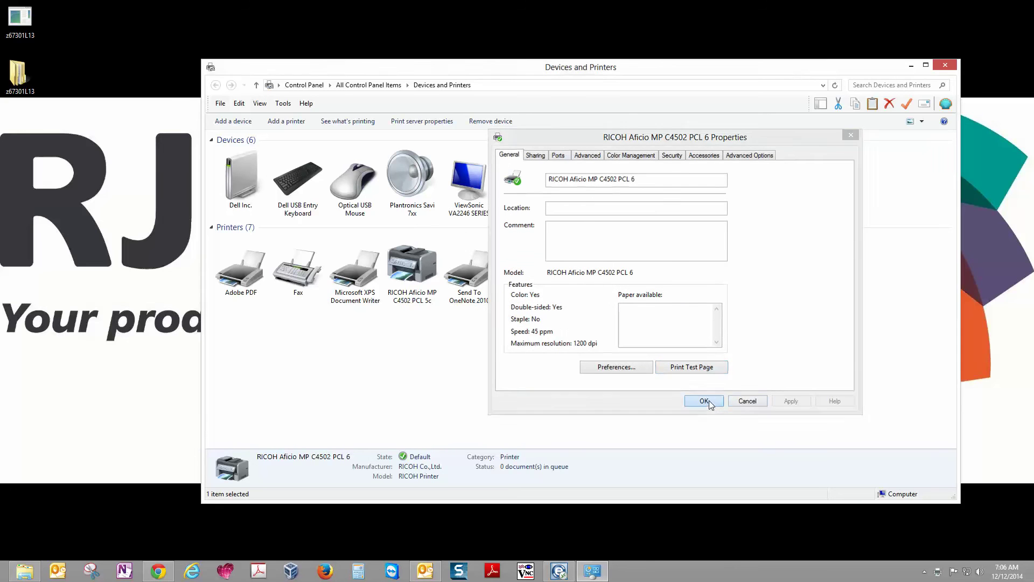